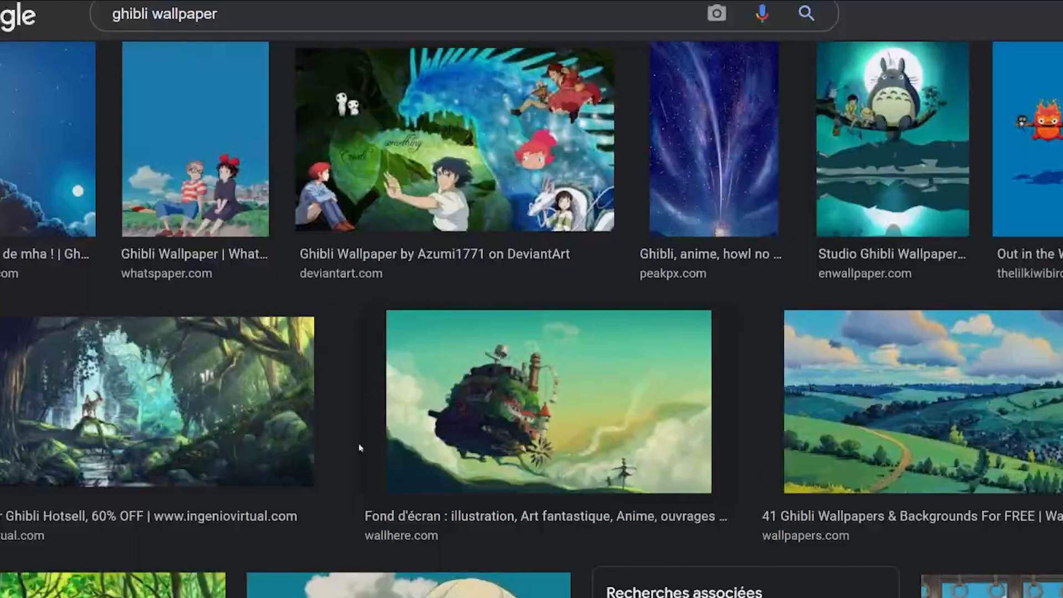
Copy the Ghibli meadow wallpaper with the mossy rock from the image search and position it across the middle of the line drawing
scroll(319, 575, up, 15)
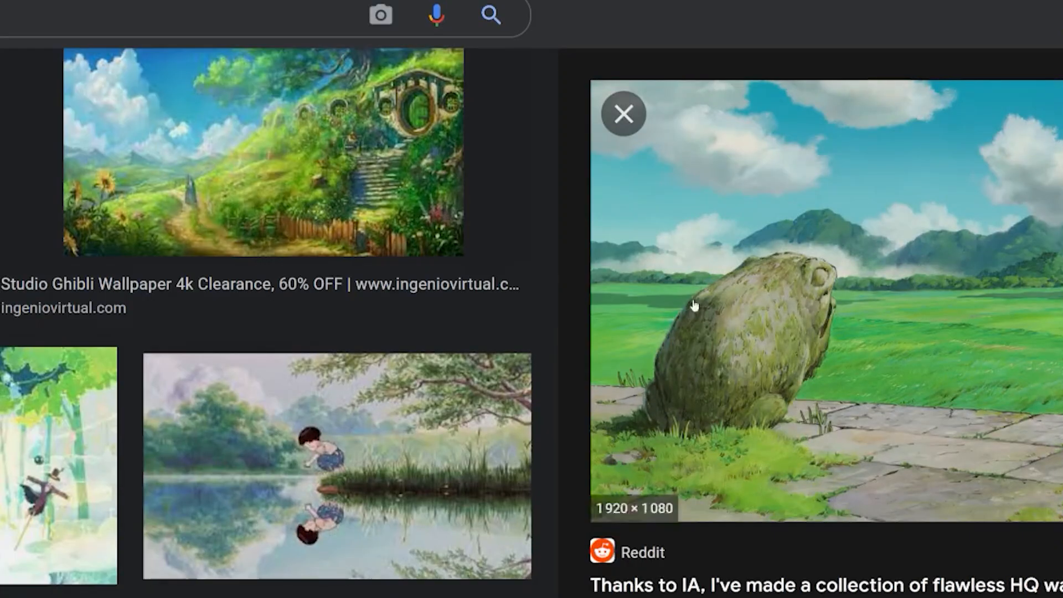
right_click(733, 292)
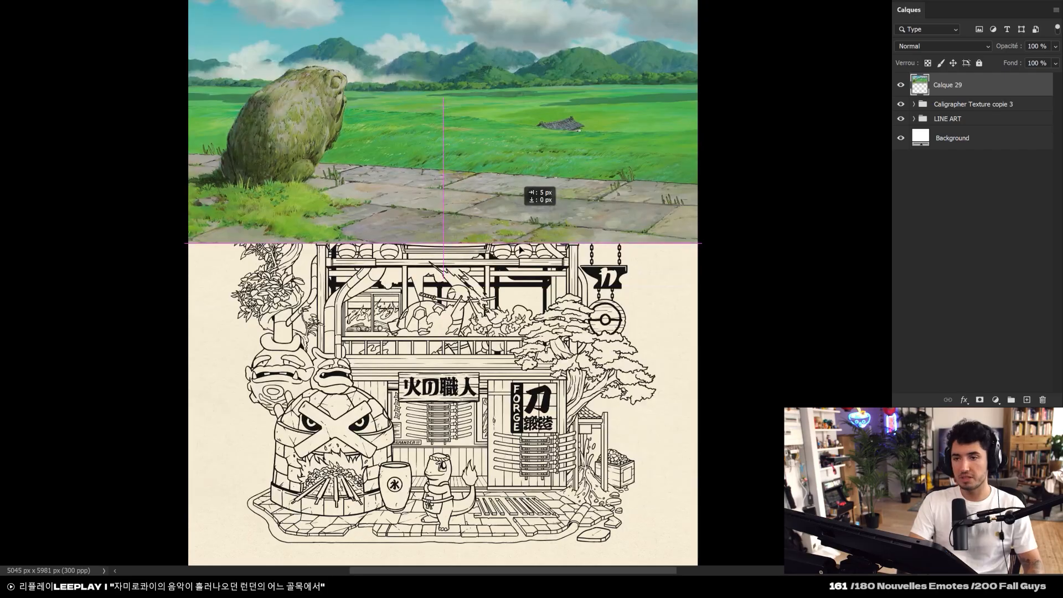
drag(520, 200, 506, 371)
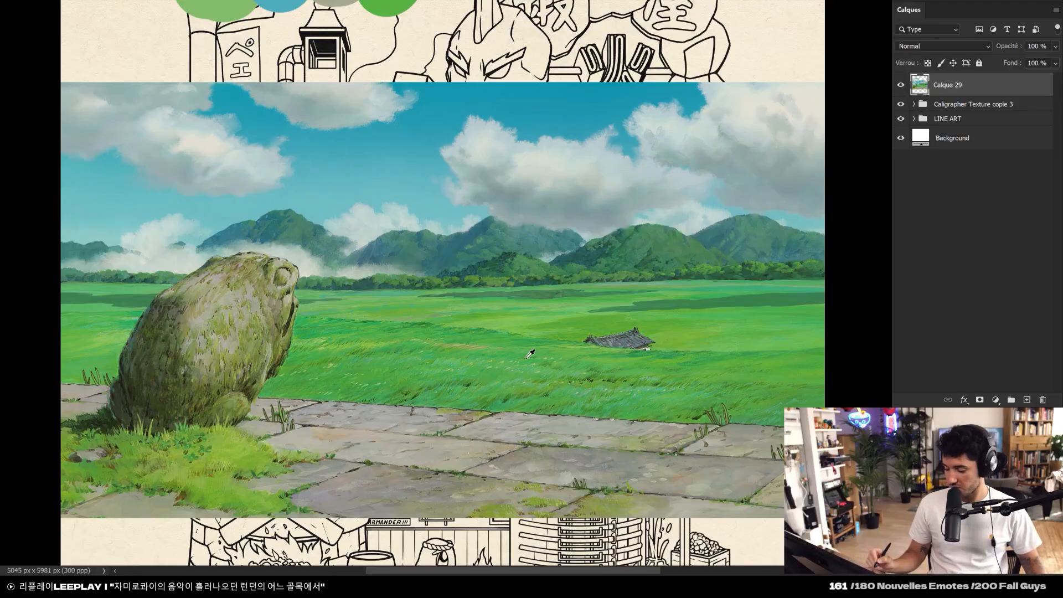
Create a new empty layer named Calque 30 in Normal mode at 100% opacity above the wallpaper image
key(ctrl+minus)
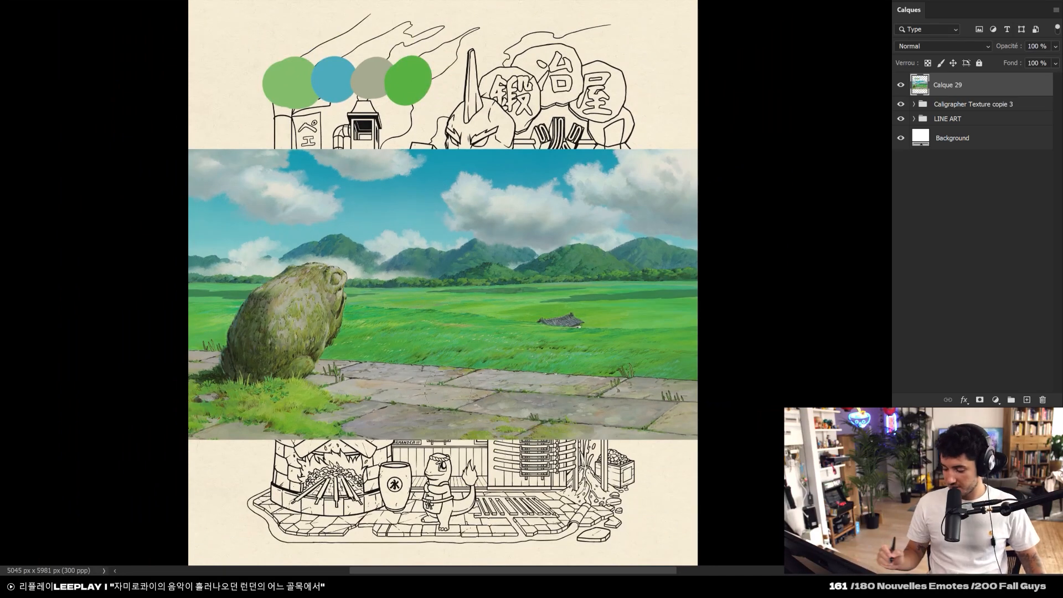
key(ctrl+plus)
key(ctrl+shift+n)
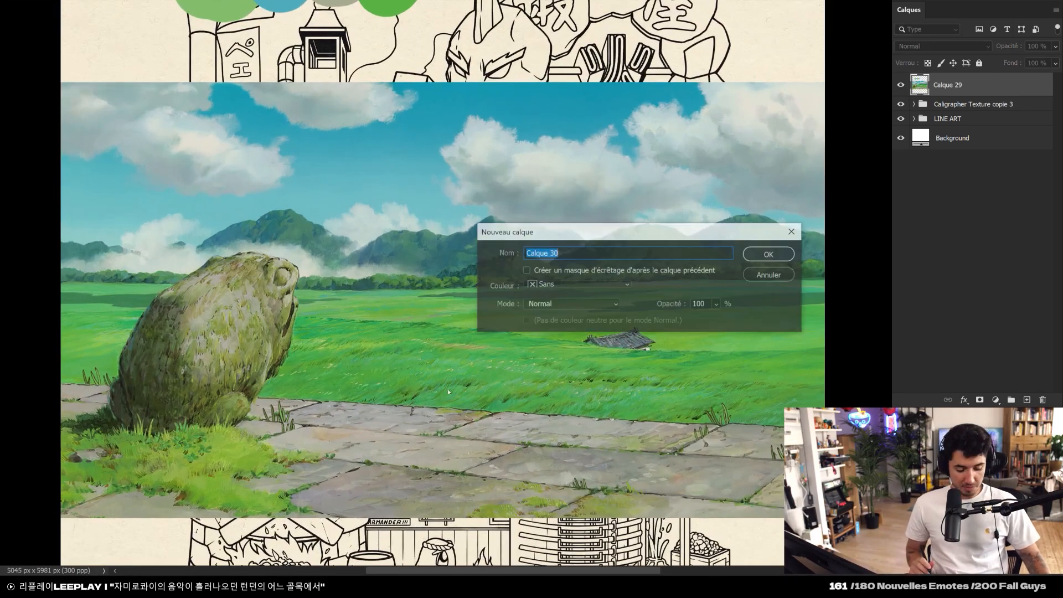
key(Return)
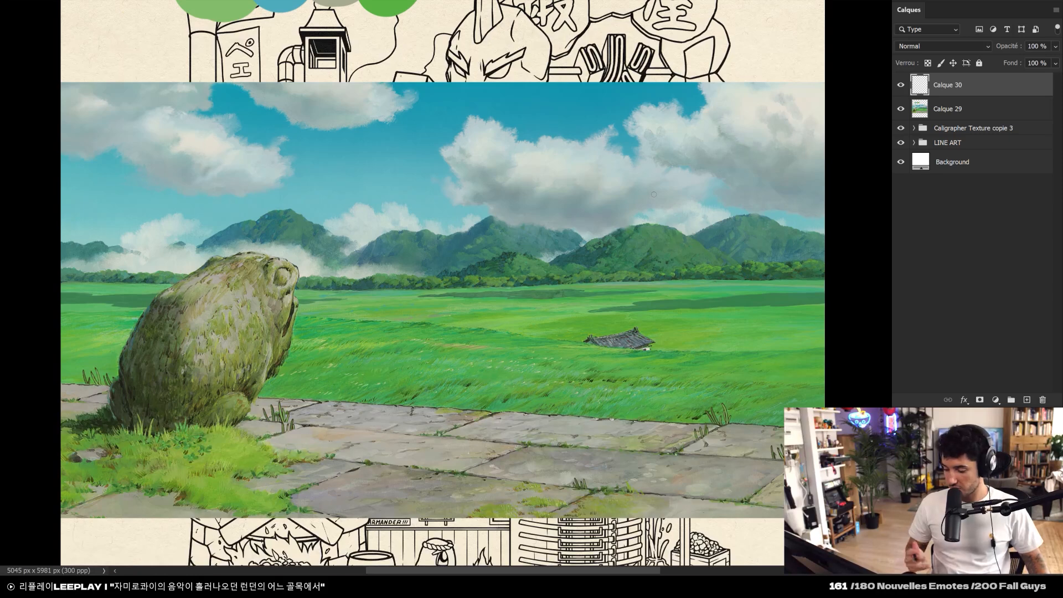
Apply a strong Gaussian blur to the wallpaper image on layer Calque 29 to reduce it to broad colour areas
click(947, 109)
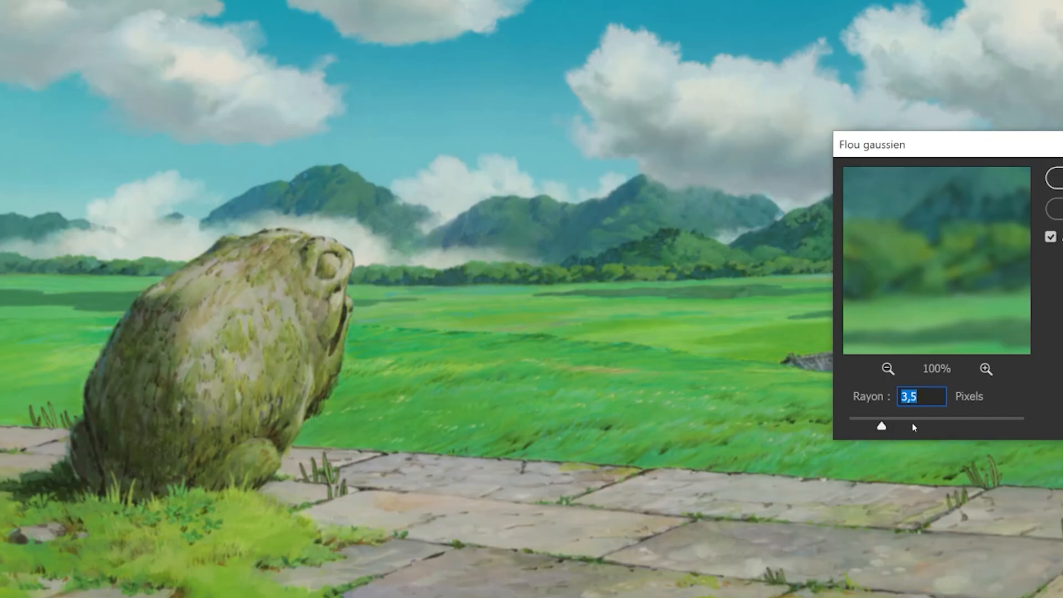
click(912, 425)
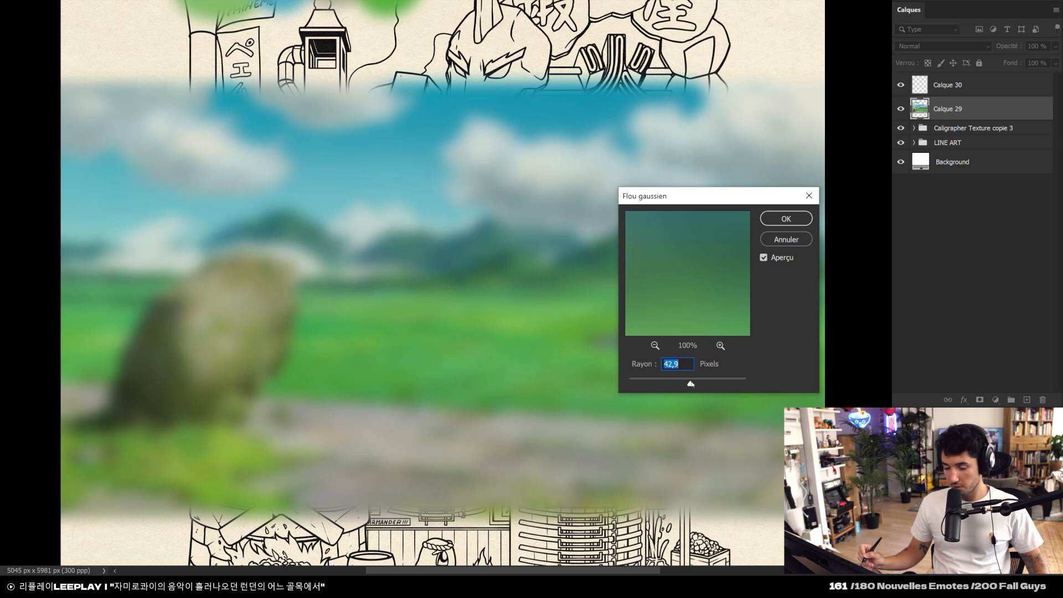
drag(940, 425, 971, 424)
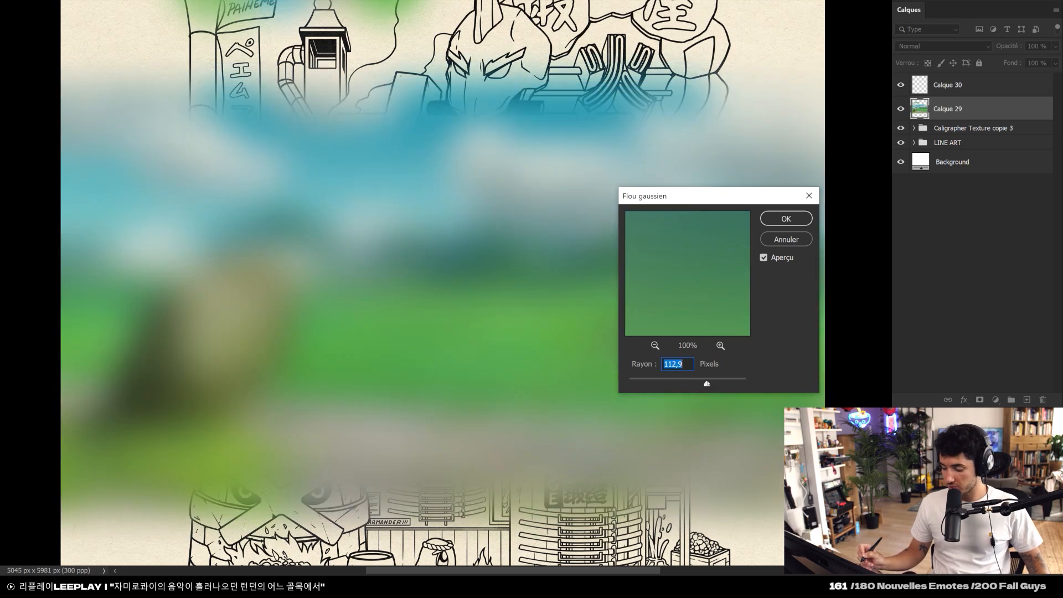
drag(701, 383, 699, 383)
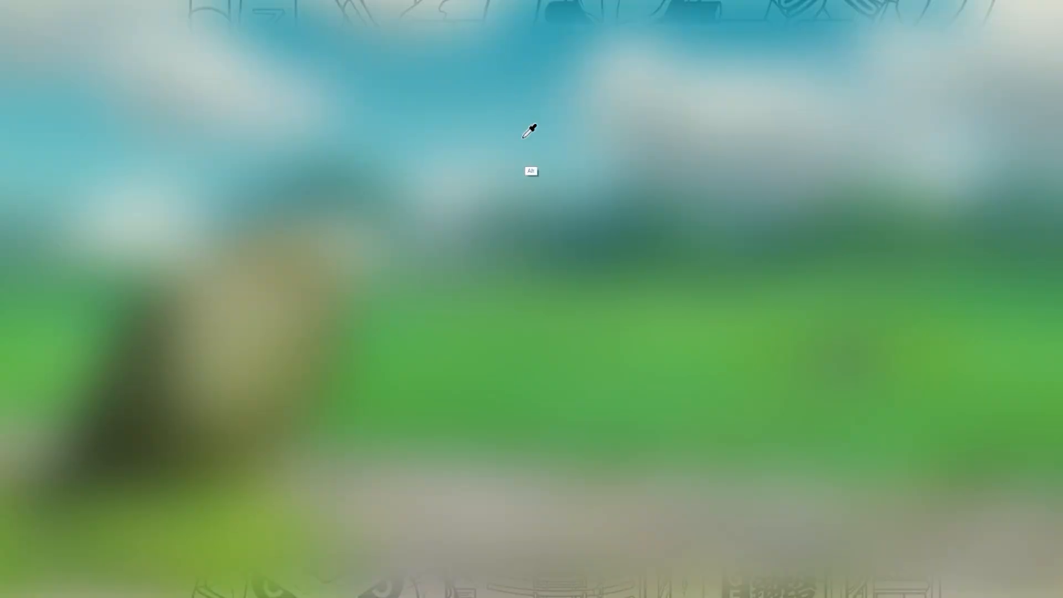
Sample the sky blue, grass green and stone grey from the blurred image and paint a large round swatch of each over it
right_click(523, 137)
click(497, 89)
mouse_move(527, 95)
mouse_down()
mouse_move(652, 120)
mouse_move(673, 91)
mouse_up()
mouse_move(498, 59)
mouse_down()
mouse_move(504, 74)
mouse_move(479, 31)
mouse_up()
click(725, 294)
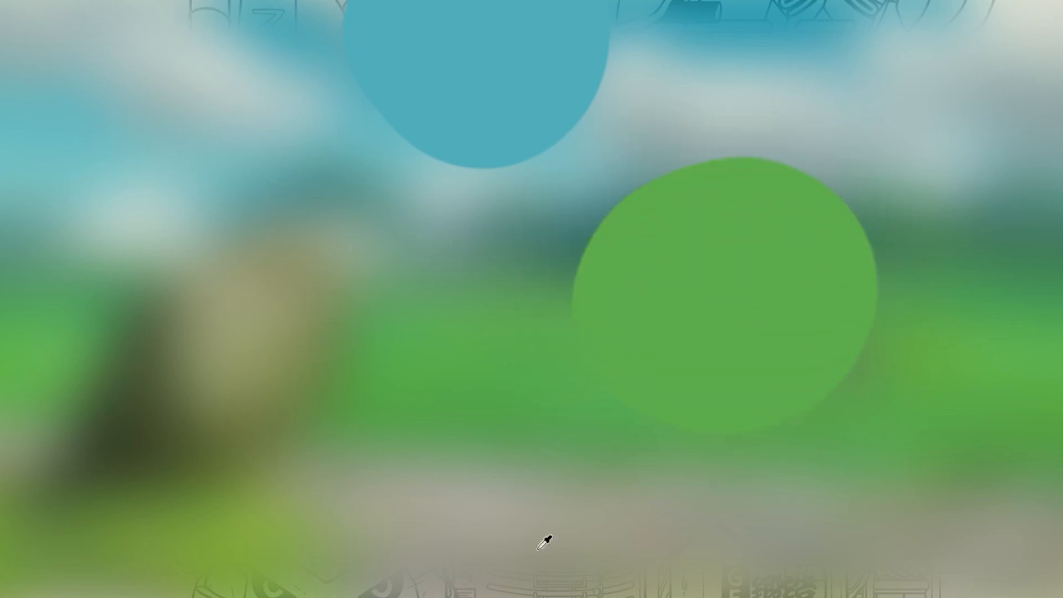
click(472, 515)
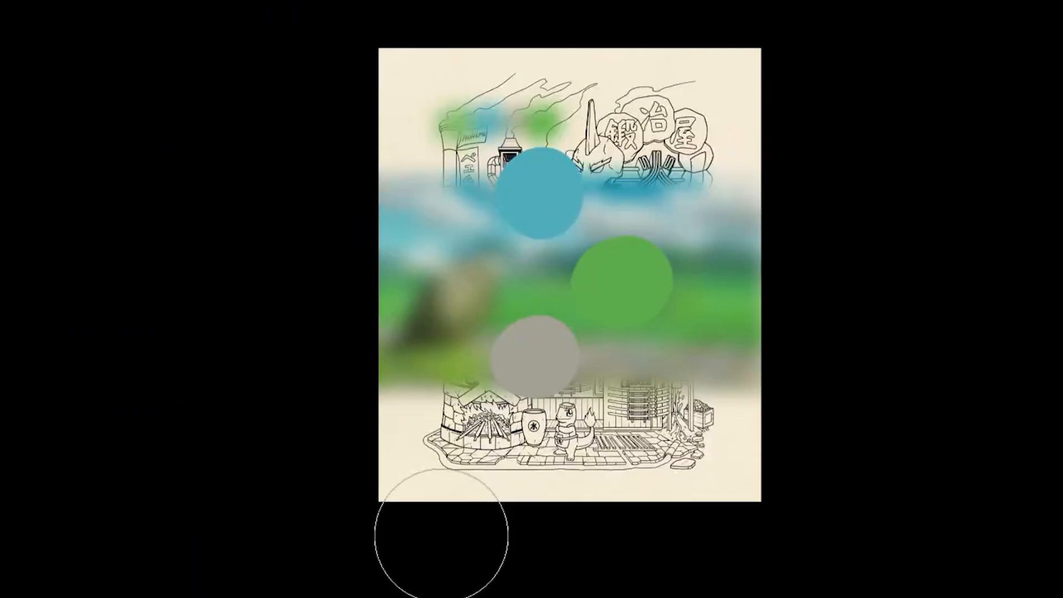
Open the Hue/Saturation adjustment for the blurred Calque 29 layer beneath the line art
key(ctrl+plus)
key(ctrl+plus)
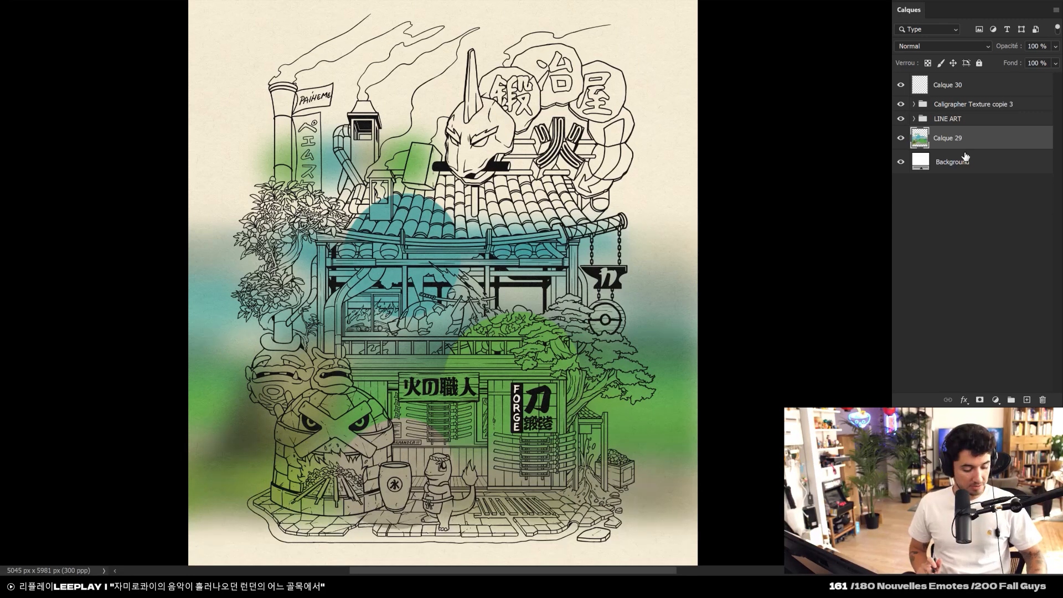
key(ctrl+u)
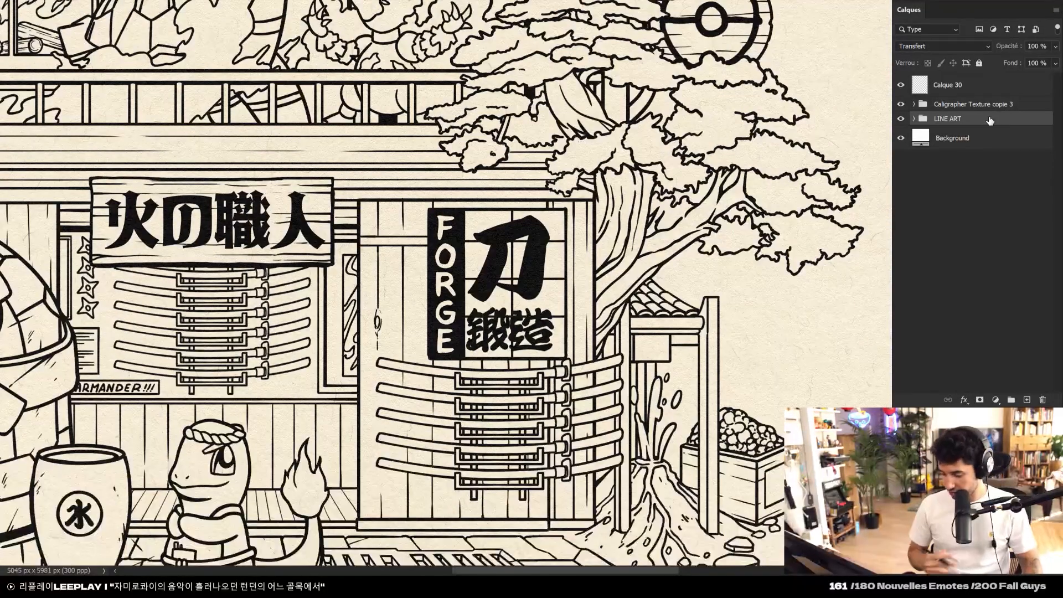
Add a colour overlay in Normal mode to the LINE ART group, using a very dark teal around 0a1c1b
double_click(990, 120)
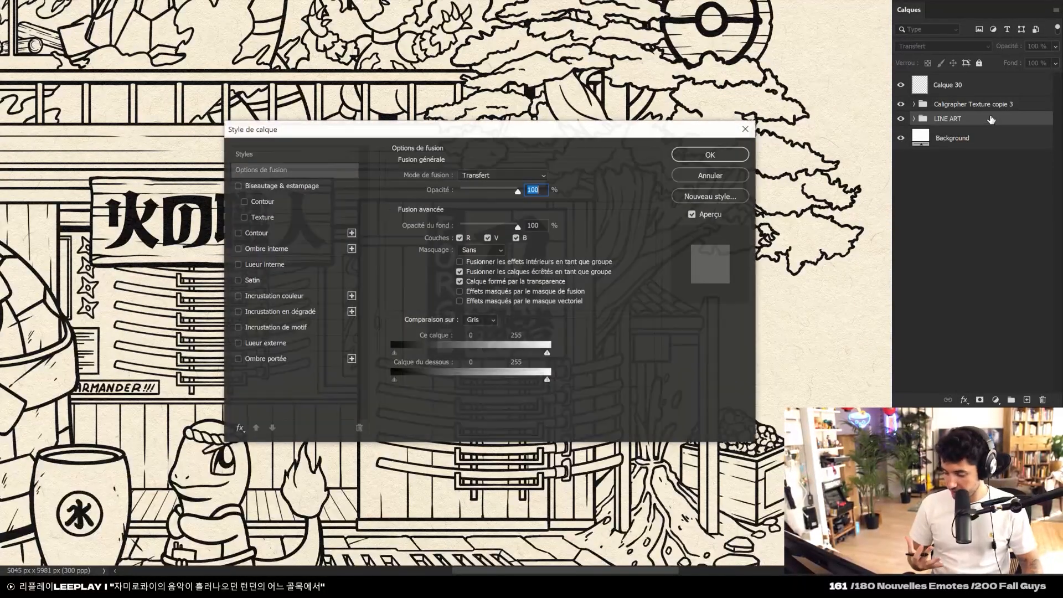
click(307, 296)
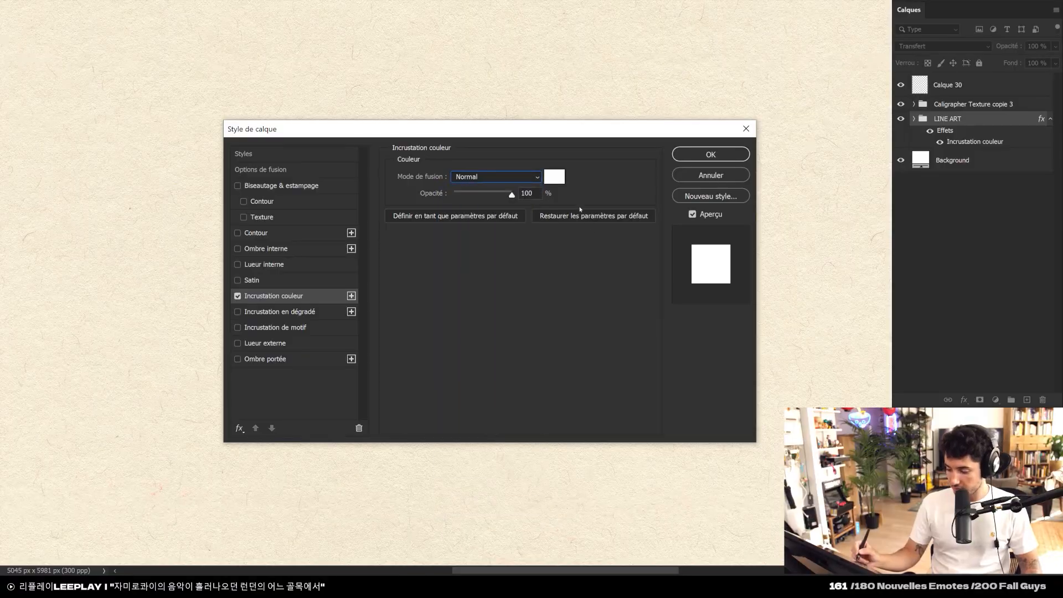
click(554, 176)
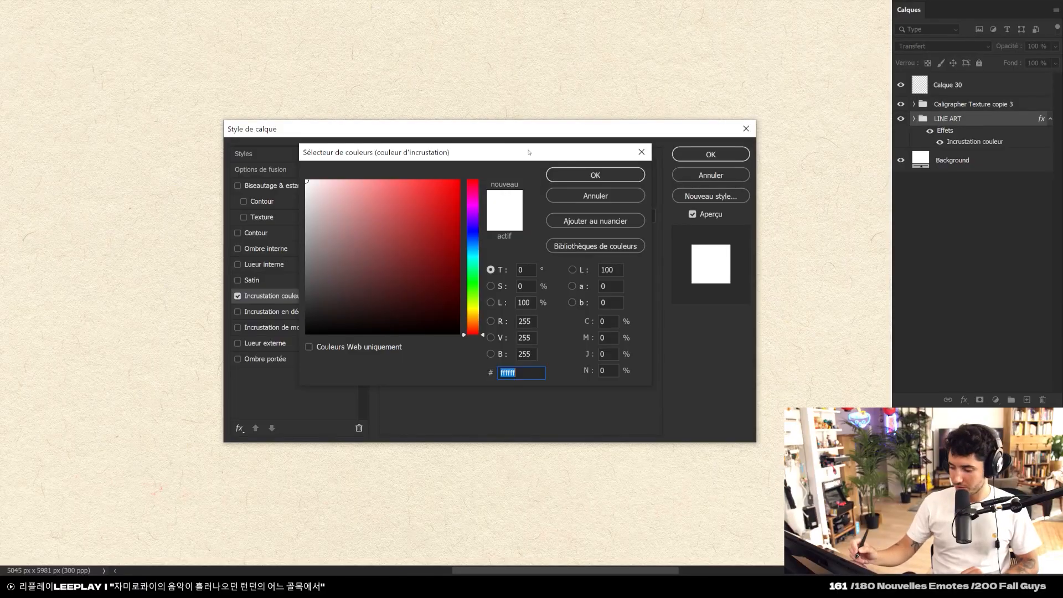
drag(528, 152, 539, 182)
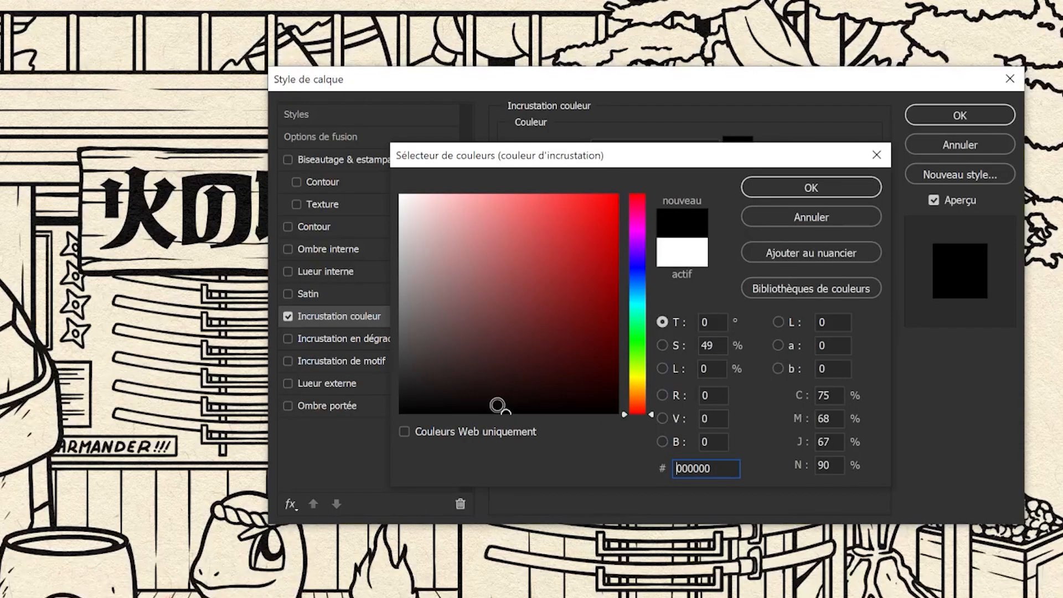
drag(497, 405, 498, 387)
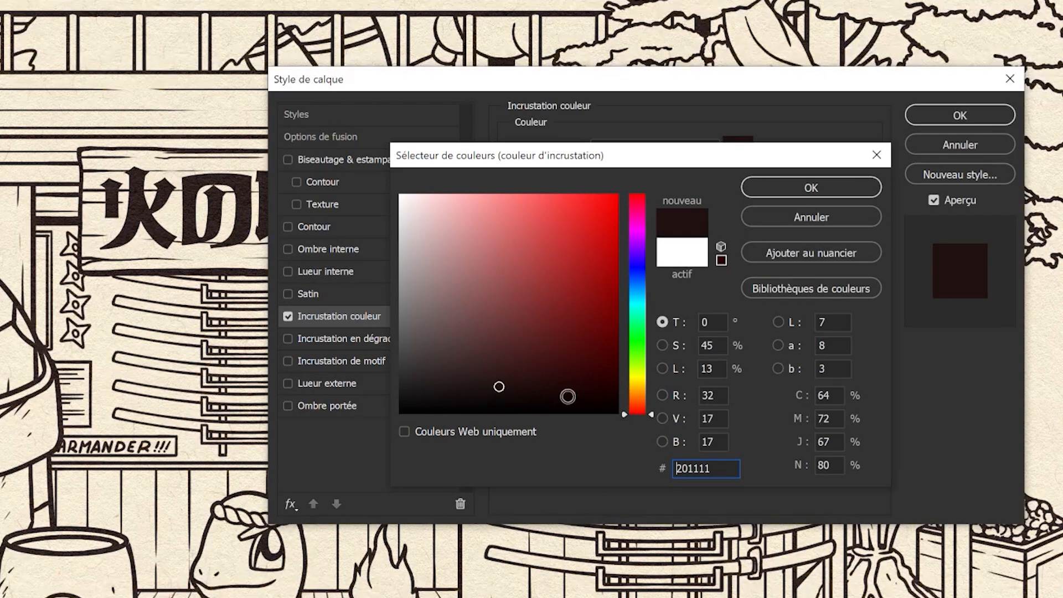
click(643, 342)
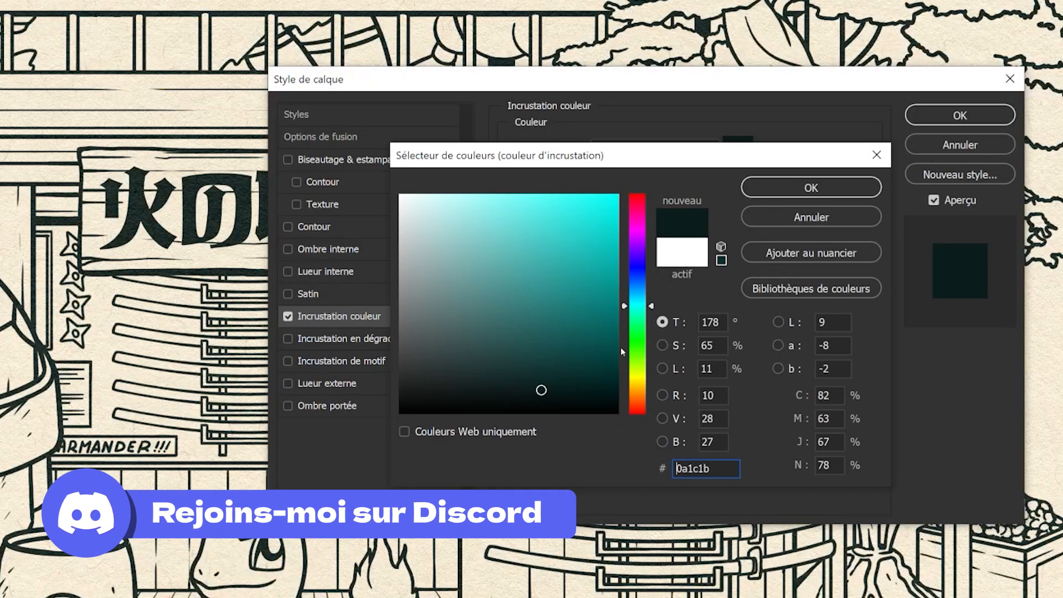
click(645, 307)
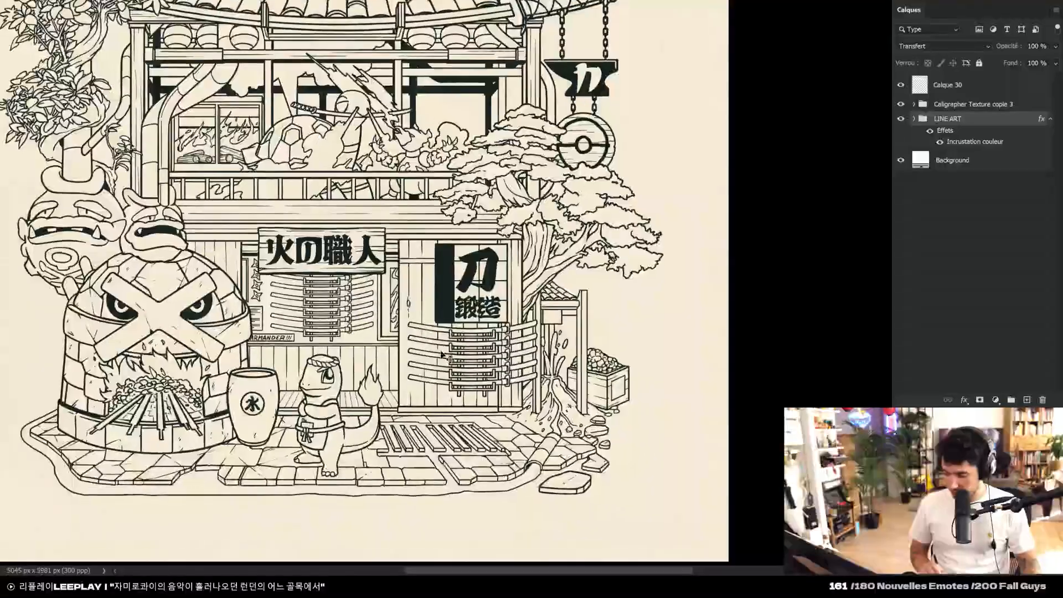
Toggle the LINE ART group's colour overlay to compare the line colours close up on the FORGE sign
scroll(446, 358, up, 5)
scroll(445, 356, down, 1)
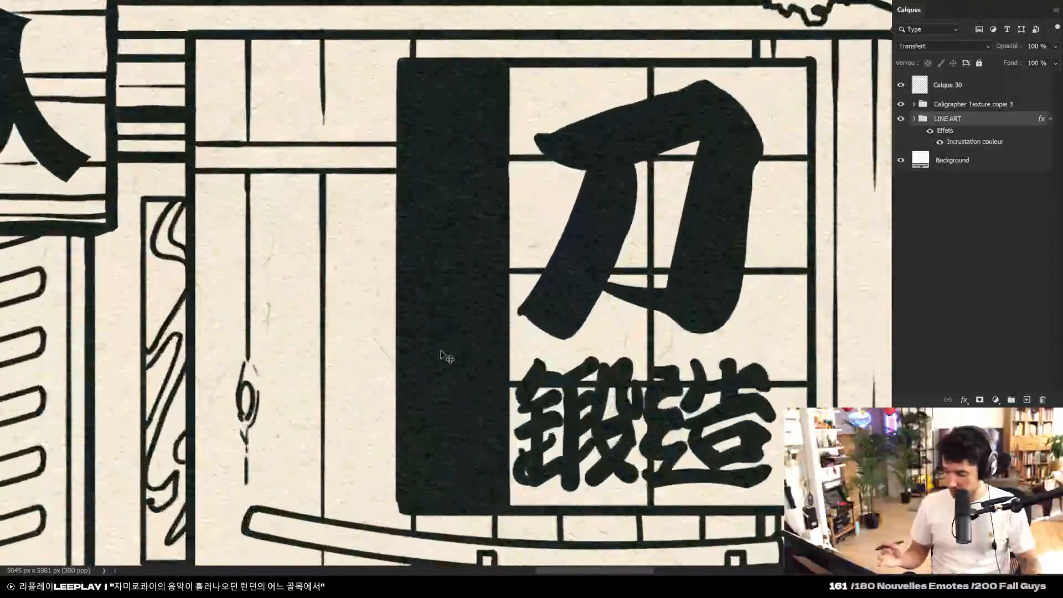
click(940, 142)
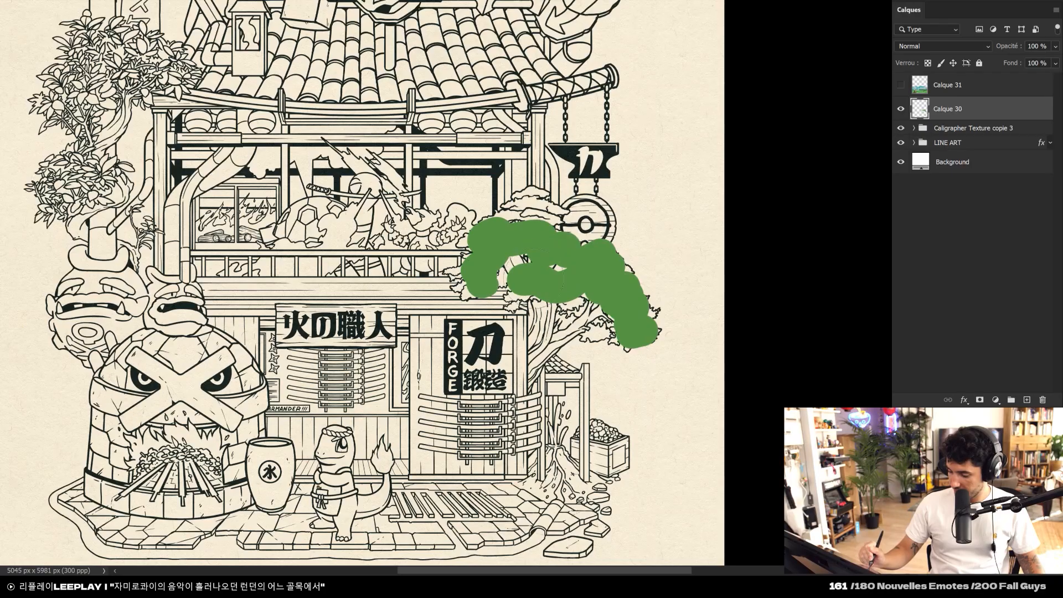
Paint flat green over the foliage of the pine beside the forge and the leafy tree on Calque 30
drag(384, 217, 528, 296)
drag(286, 295, 298, 309)
drag(253, 253, 234, 272)
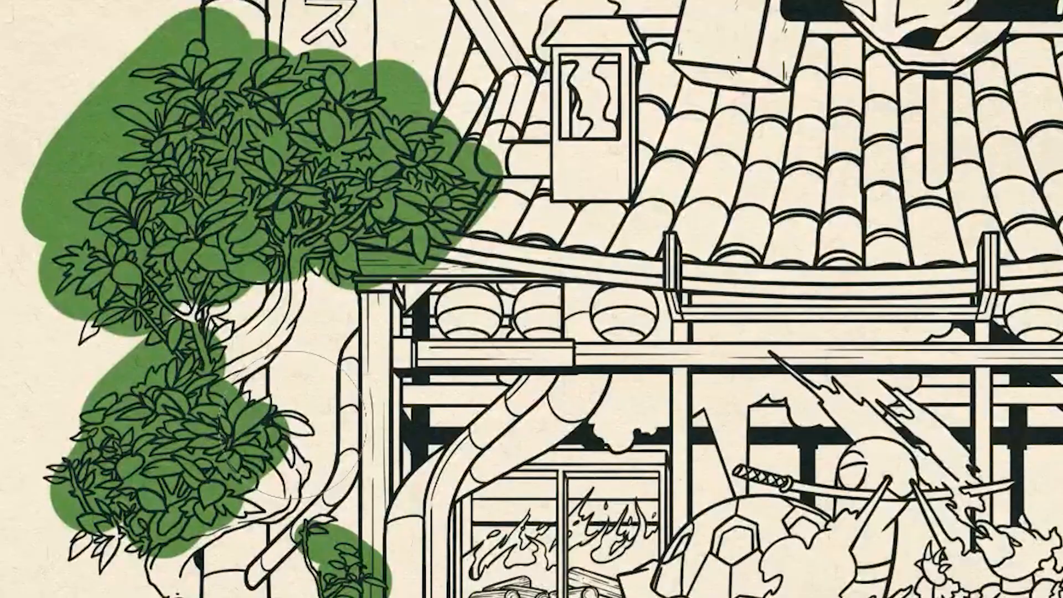
drag(283, 427, 294, 426)
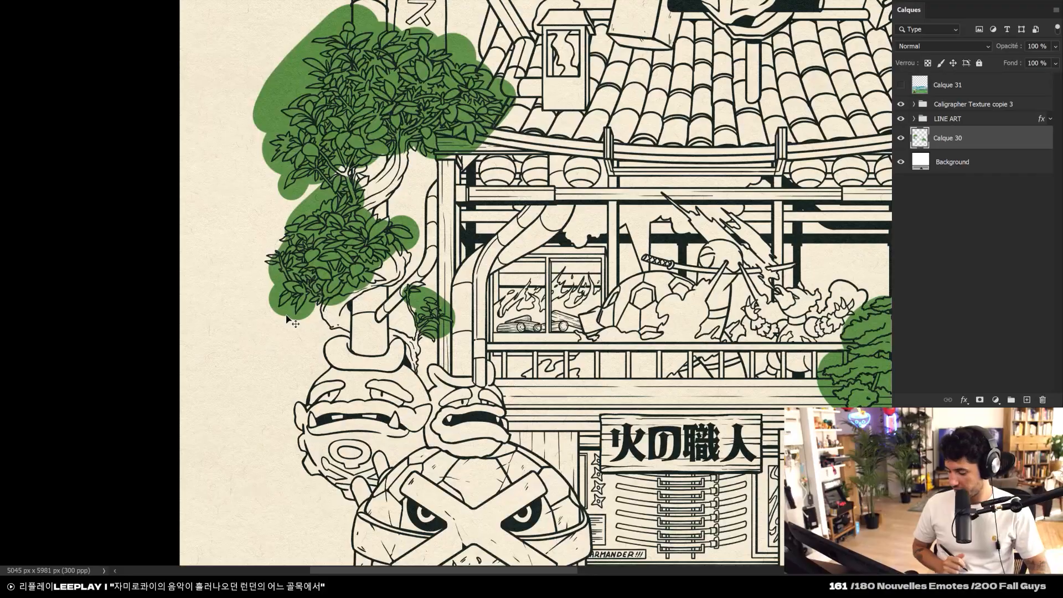
scroll(393, 285, up, 5)
drag(365, 288, 393, 277)
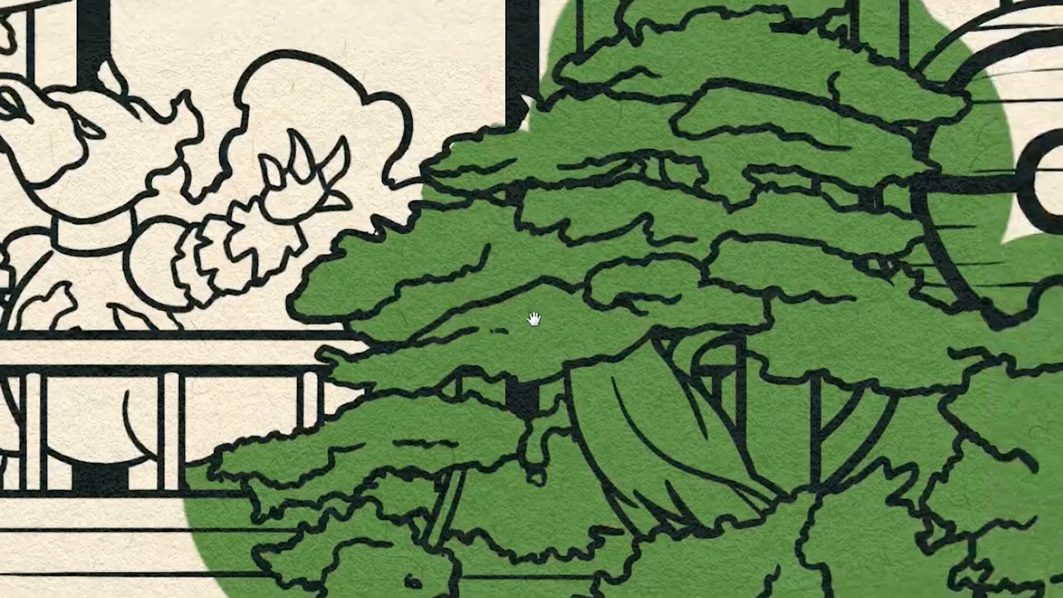
Expand the LINE ART group and select its line drawing layer, Calque 27
drag(534, 308, 446, 513)
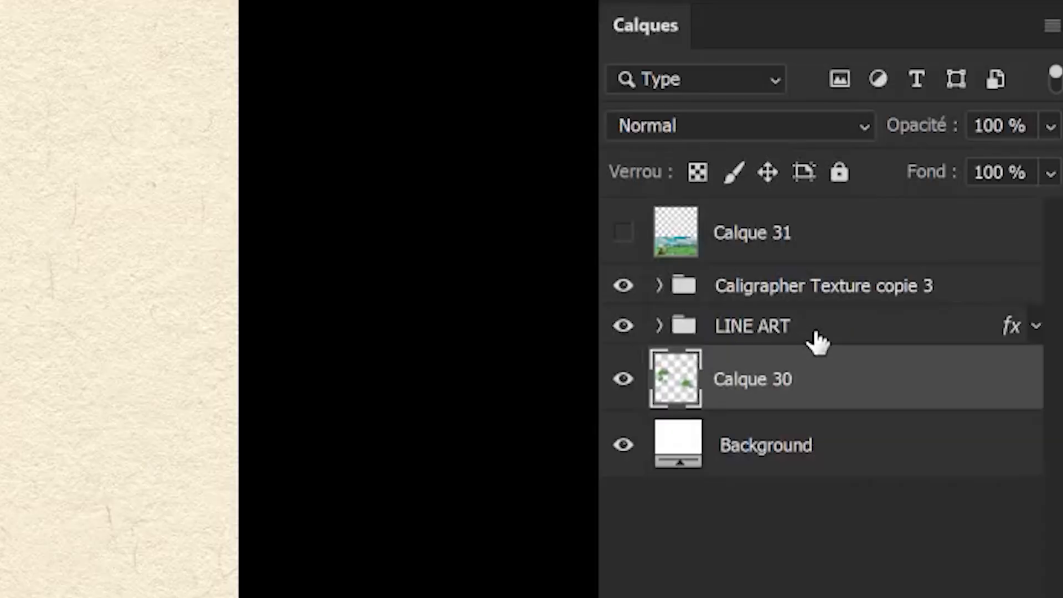
click(975, 119)
click(913, 118)
click(930, 214)
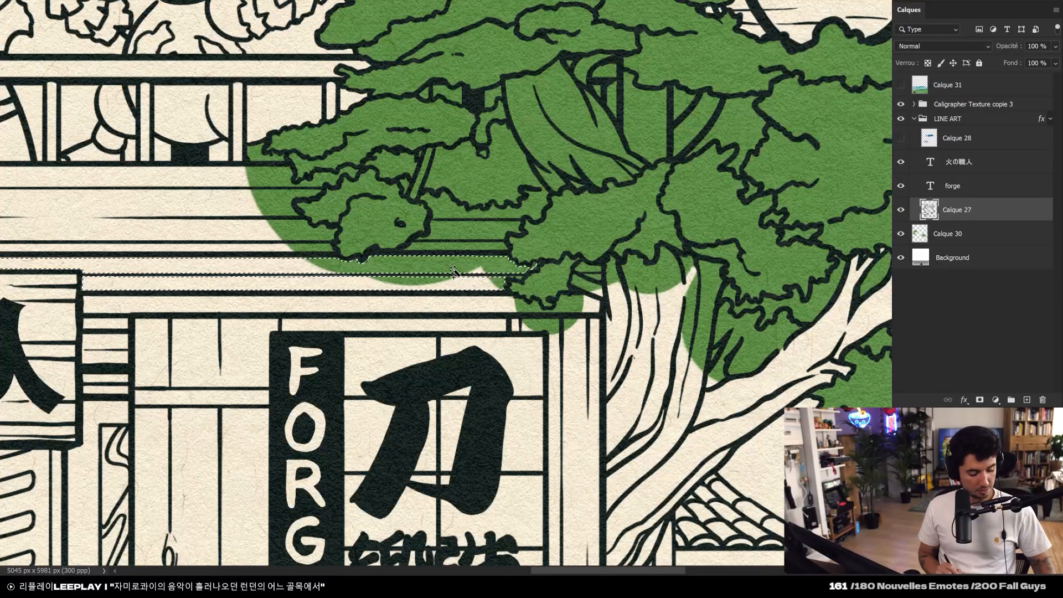
Select the wall planks, beam and door-frame areas beneath the pine's foliage with the Magic Wand, adding each to the selection
shift+click(292, 230)
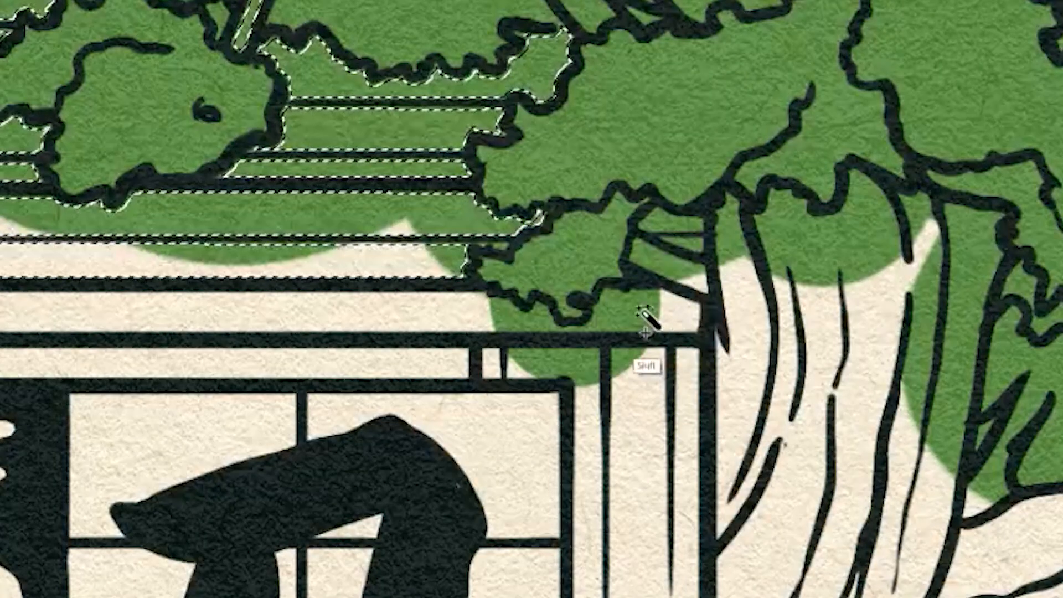
shift+click(579, 306)
shift+click(551, 325)
shift+click(576, 335)
shift+click(673, 271)
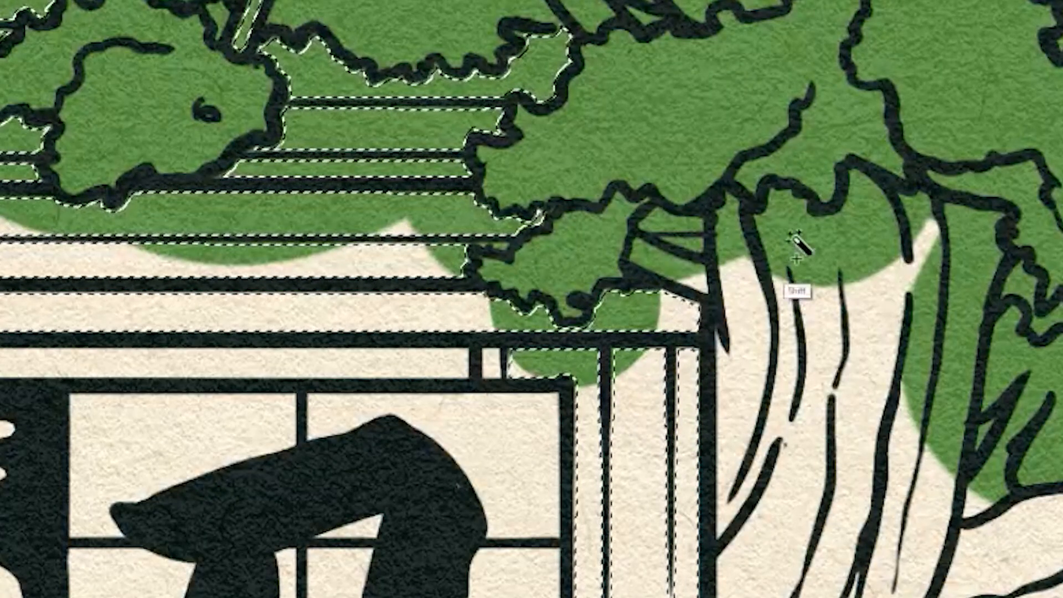
Add the pine's trunk sections and the gaps between its branches to the Magic Wand selection
shift+click(795, 237)
shift+click(391, 272)
shift+click(695, 261)
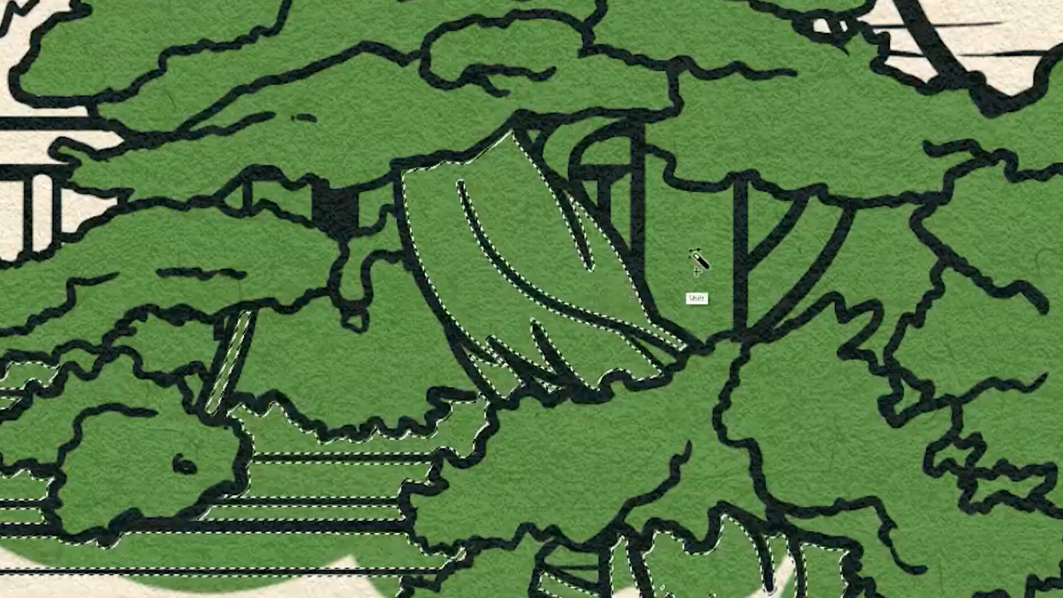
shift+click(564, 147)
shift+click(239, 197)
shift+click(269, 191)
shift+click(380, 201)
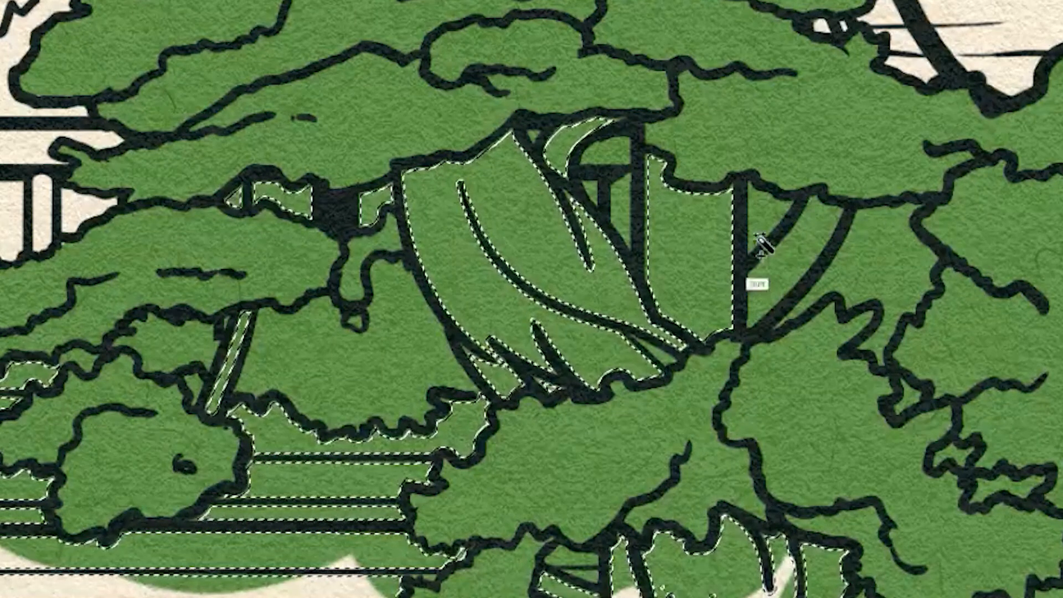
shift+click(778, 276)
Expand the selection by 3 pixels and clear the excess green around the pine's foliage on Calque 30
key(ctrl+minus)
key(ctrl+minus)
key(ctrl+minus)
key(ctrl+minus)
key(ctrl+plus)
key(ctrl+plus)
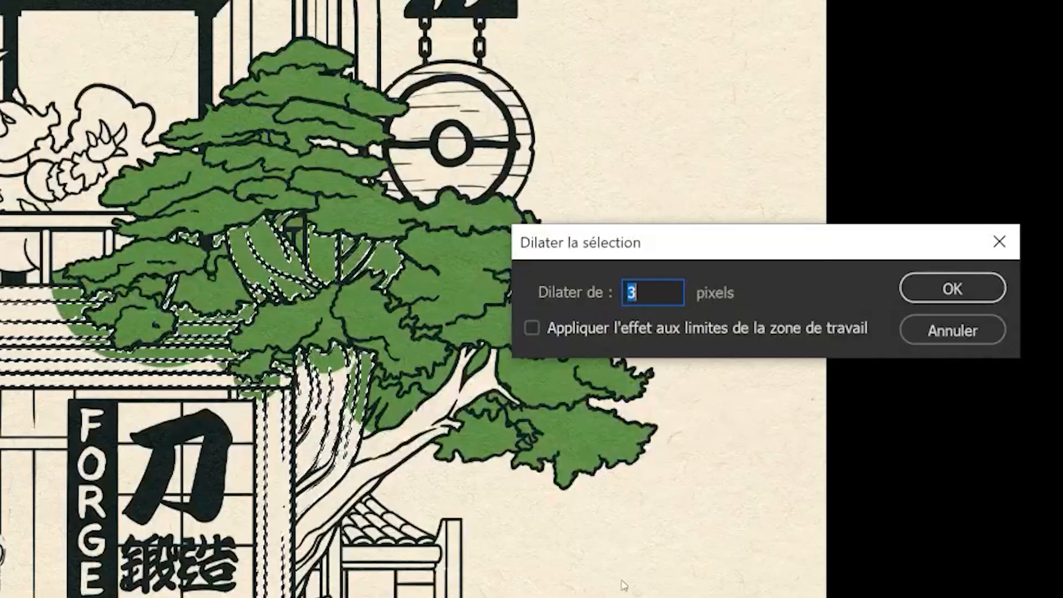
key(Return)
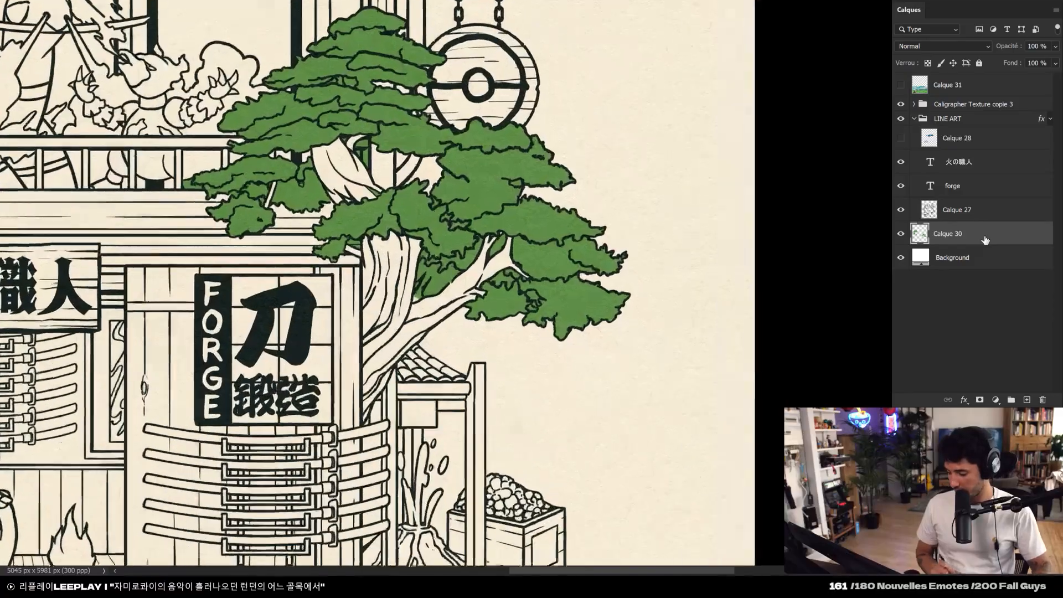
key(ctrl+plus)
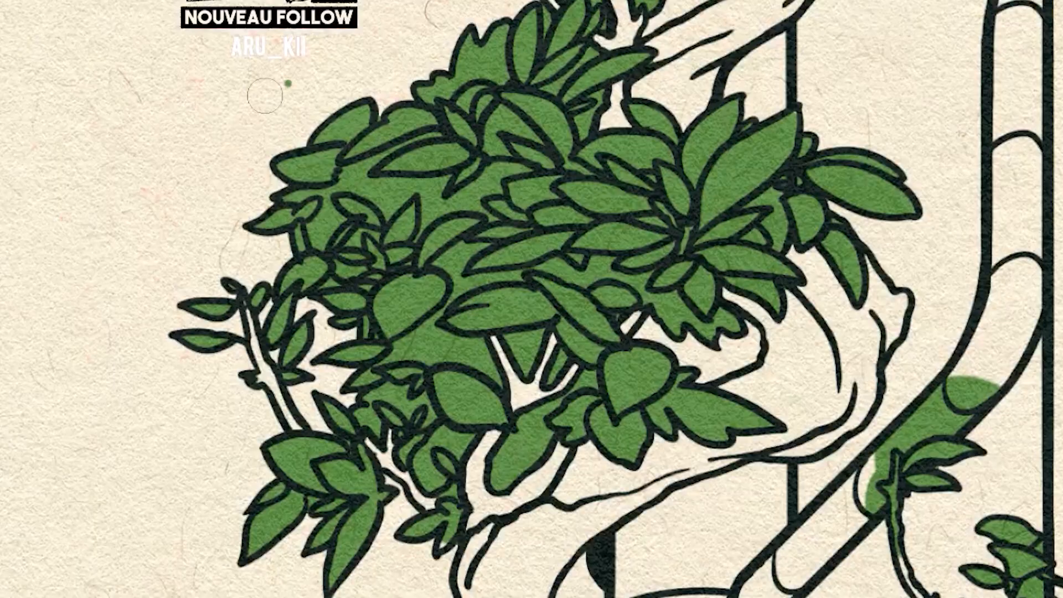
drag(332, 338, 409, 83)
key(ctrl+z)
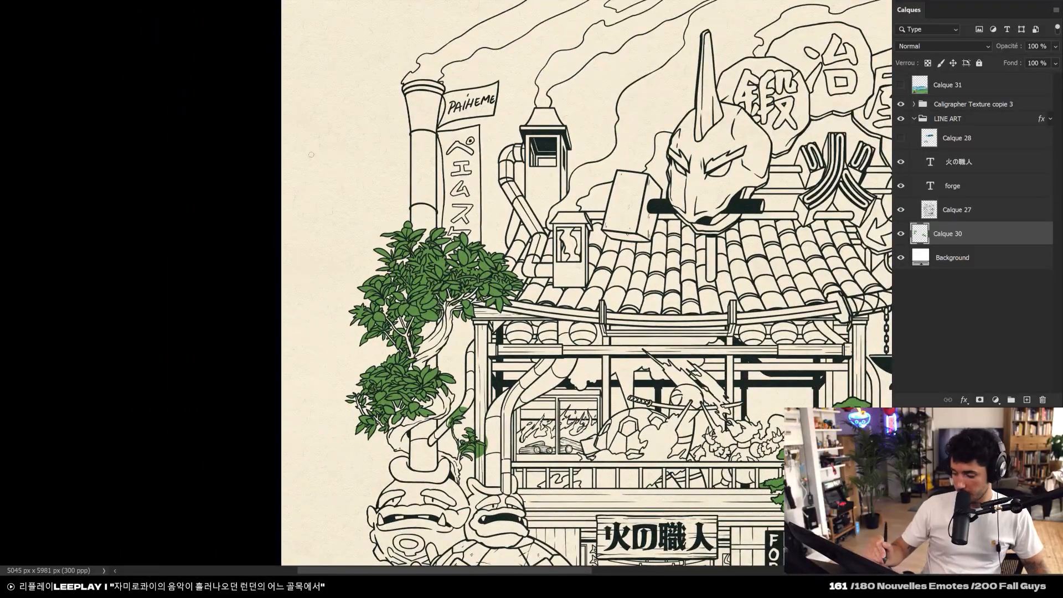
drag(341, 208, 336, 150)
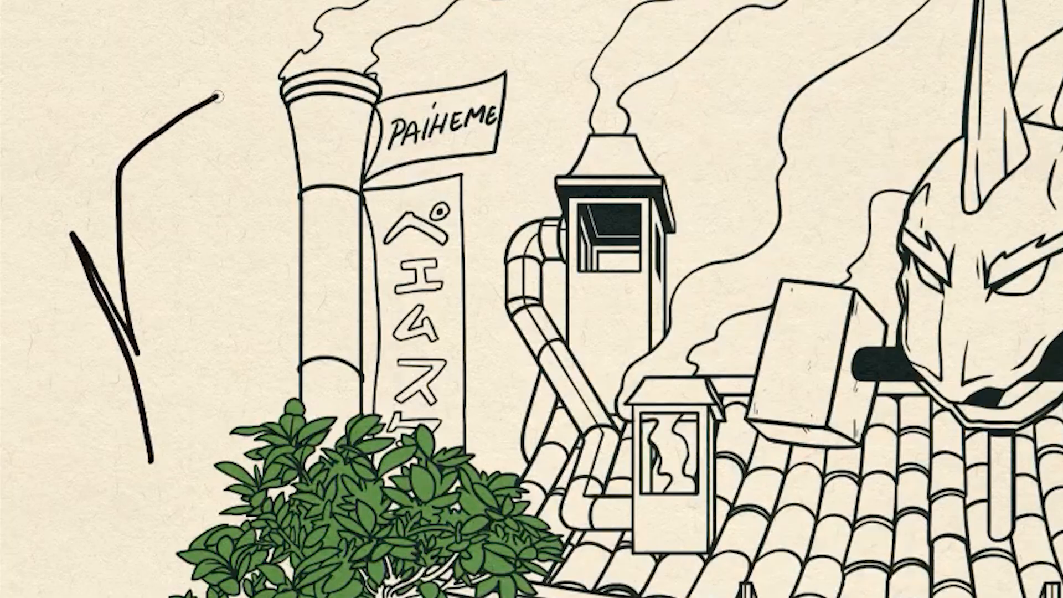
drag(100, 318, 245, 144)
drag(229, 182, 102, 333)
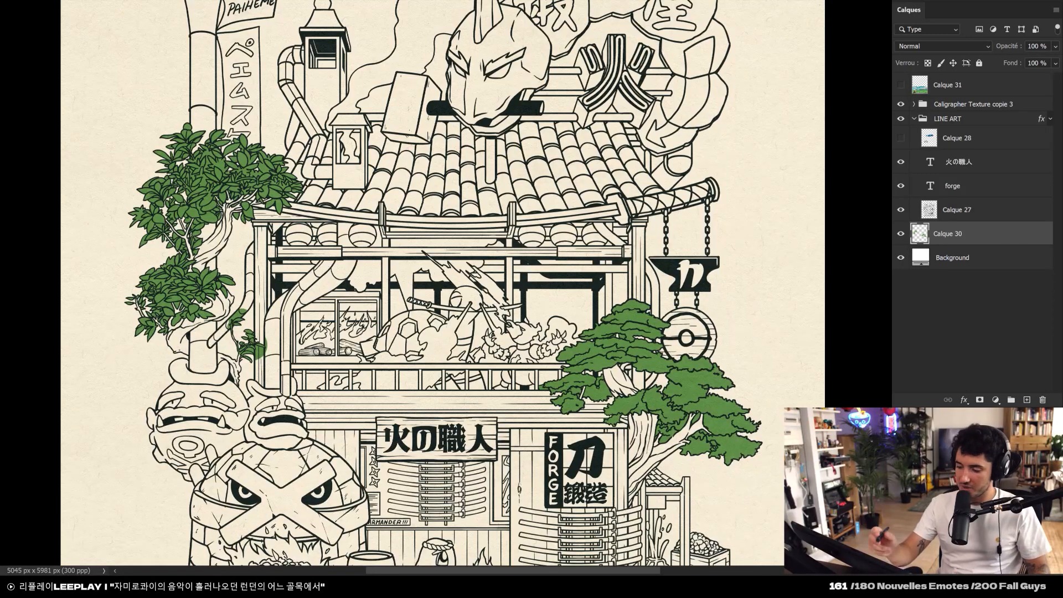
Switch to the finished fish-shop illustration and examine how its foliage, roof tiles and facade are coloured and shaded
key(ctrl+Tab)
key(ctrl+plus)
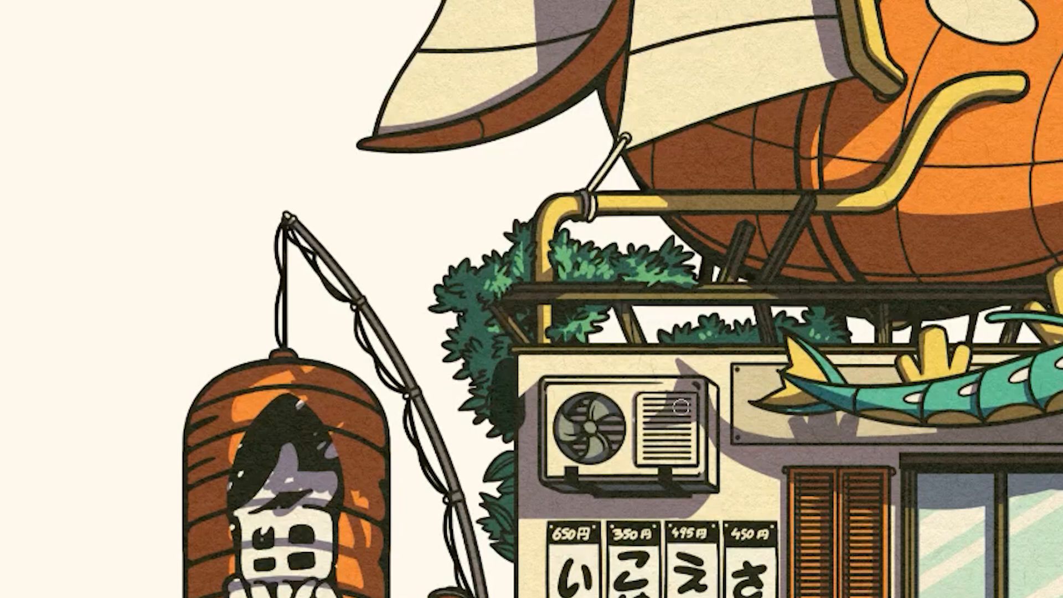
mouse_move(499, 430)
mouse_down()
mouse_move(600, 195)
mouse_move(692, 380)
mouse_move(661, 195)
mouse_up()
mouse_move(571, 412)
mouse_down()
mouse_move(659, 359)
mouse_move(565, 407)
mouse_up()
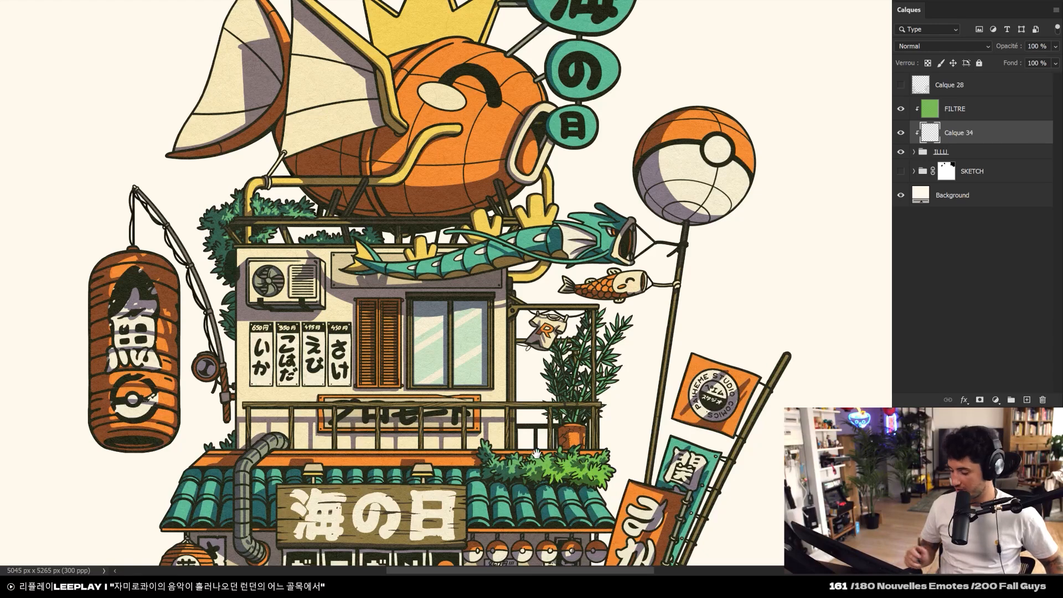
drag(536, 453, 554, 314)
mouse_move(267, 216)
mouse_down()
mouse_move(368, 259)
mouse_move(266, 194)
mouse_up()
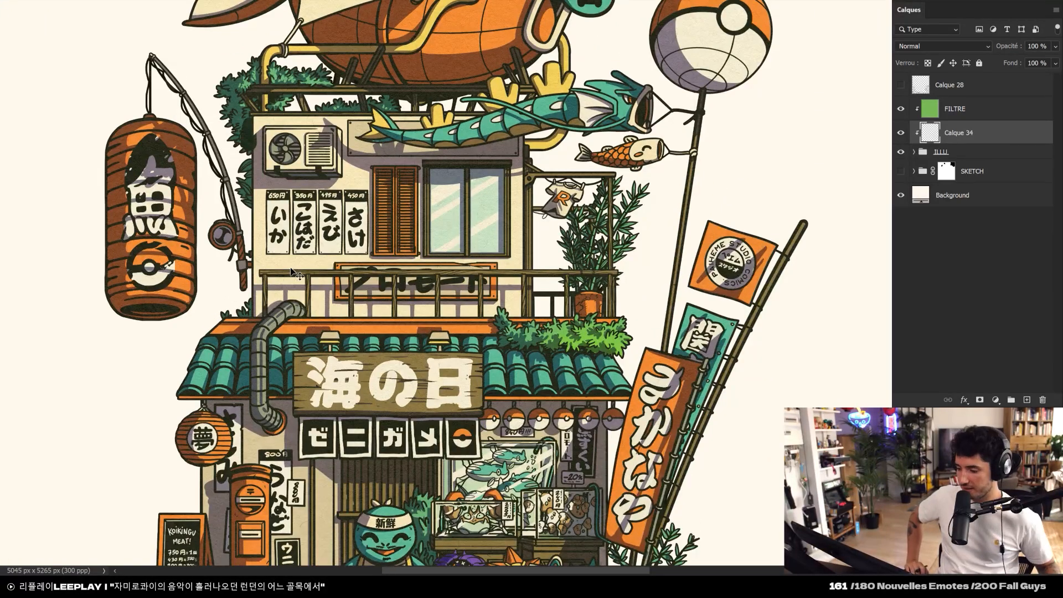
key(ctrl+q)
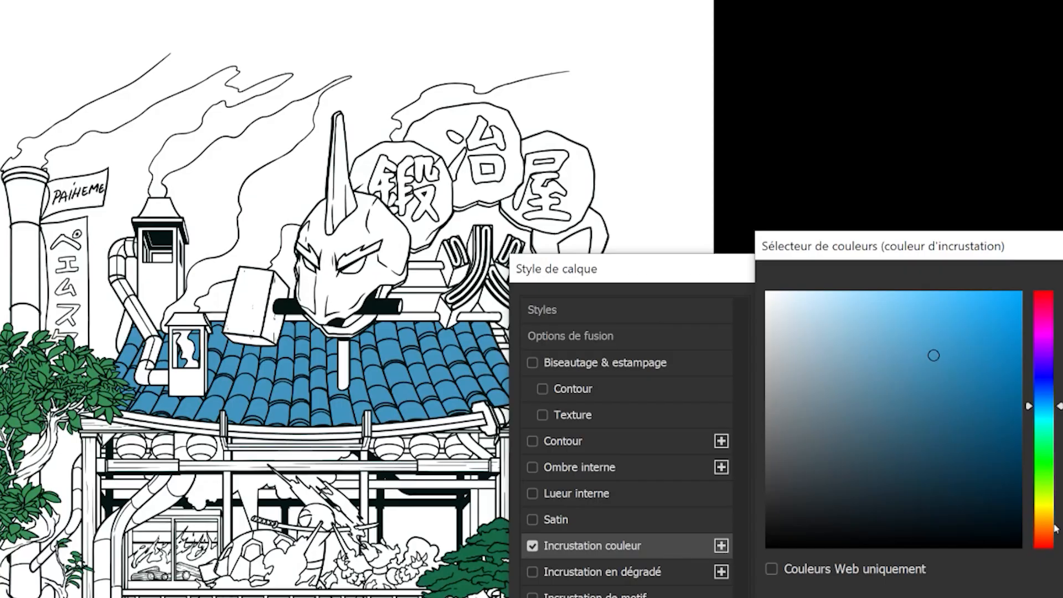
Recolour the roof tiles' colour overlay to a warm orange-ochre, adjusting its hue, saturation and brightness
mouse_move(1054, 527)
mouse_down()
mouse_move(1042, 537)
mouse_move(1044, 523)
mouse_up()
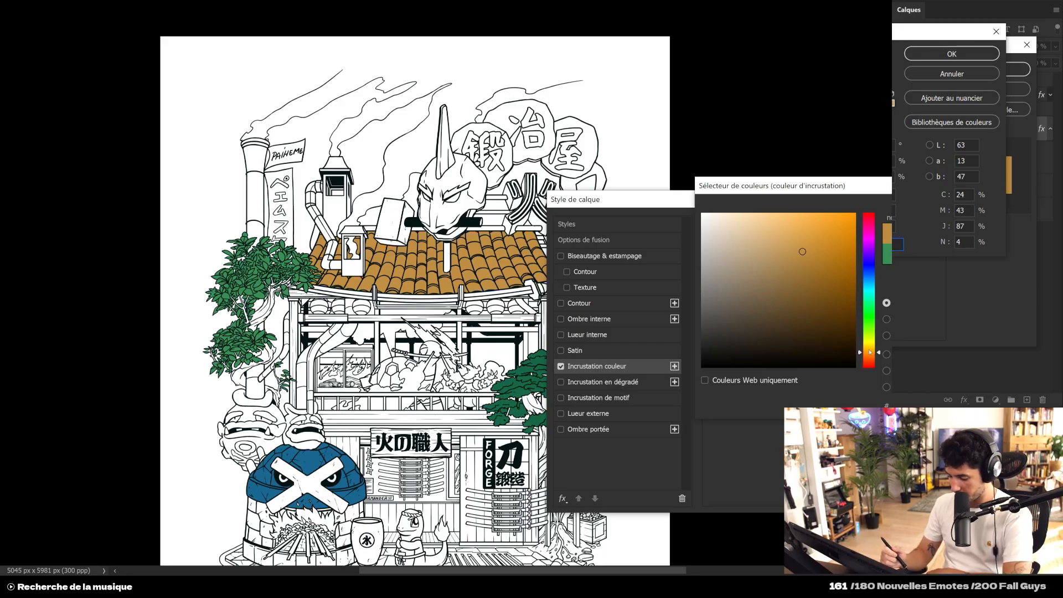
drag(779, 288, 841, 262)
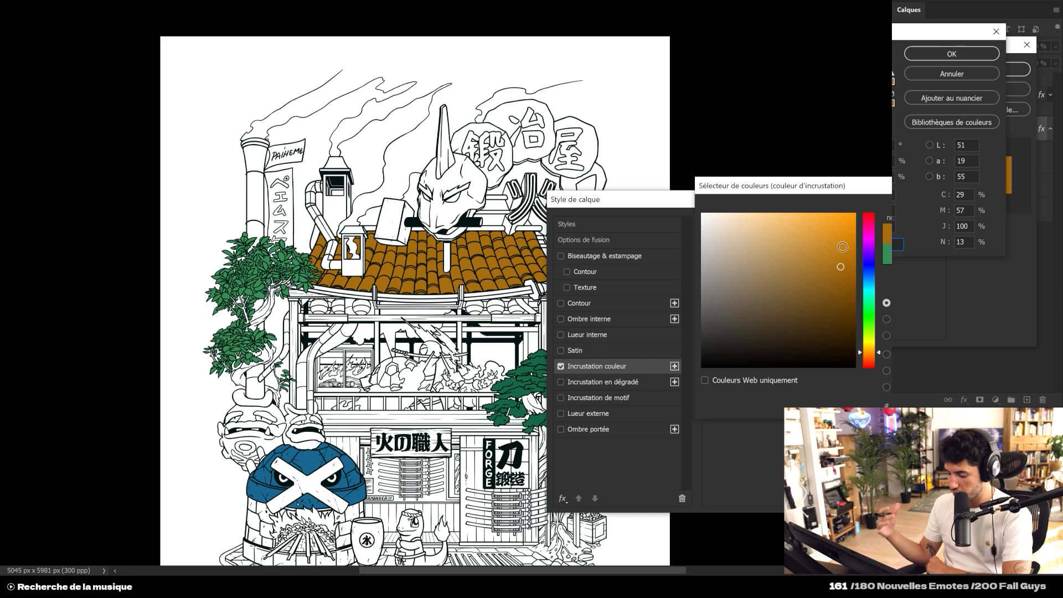
click(836, 257)
mouse_move(820, 260)
mouse_down()
mouse_move(806, 276)
mouse_move(840, 256)
mouse_up()
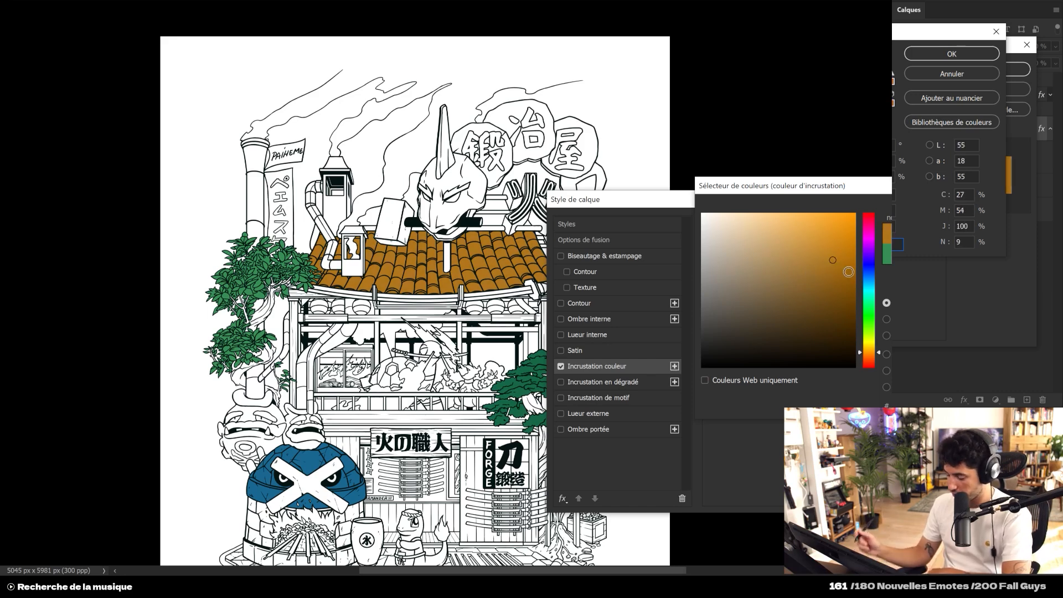
drag(834, 236, 833, 262)
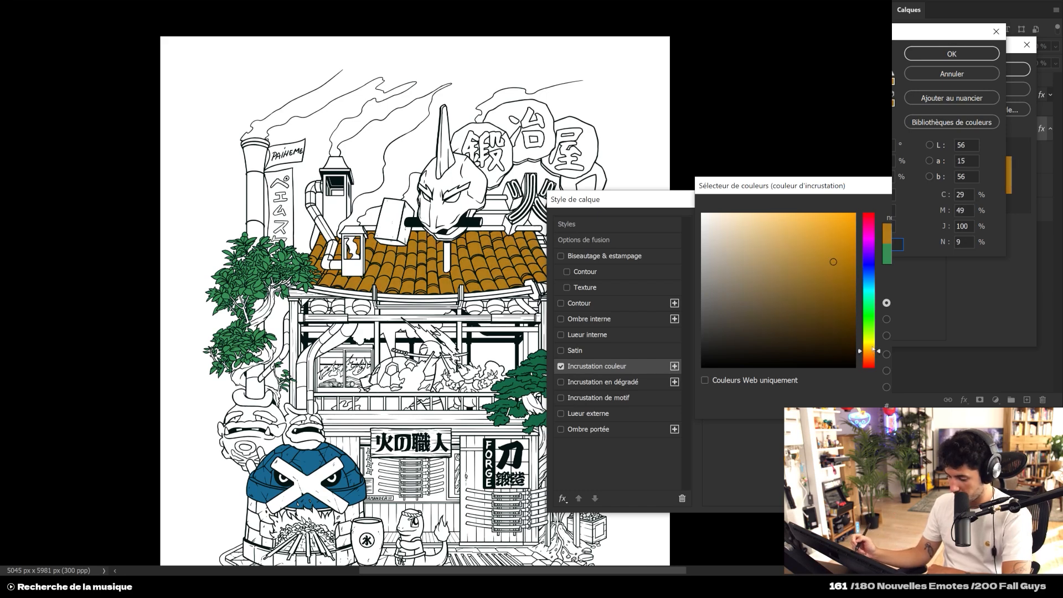
drag(873, 350, 873, 355)
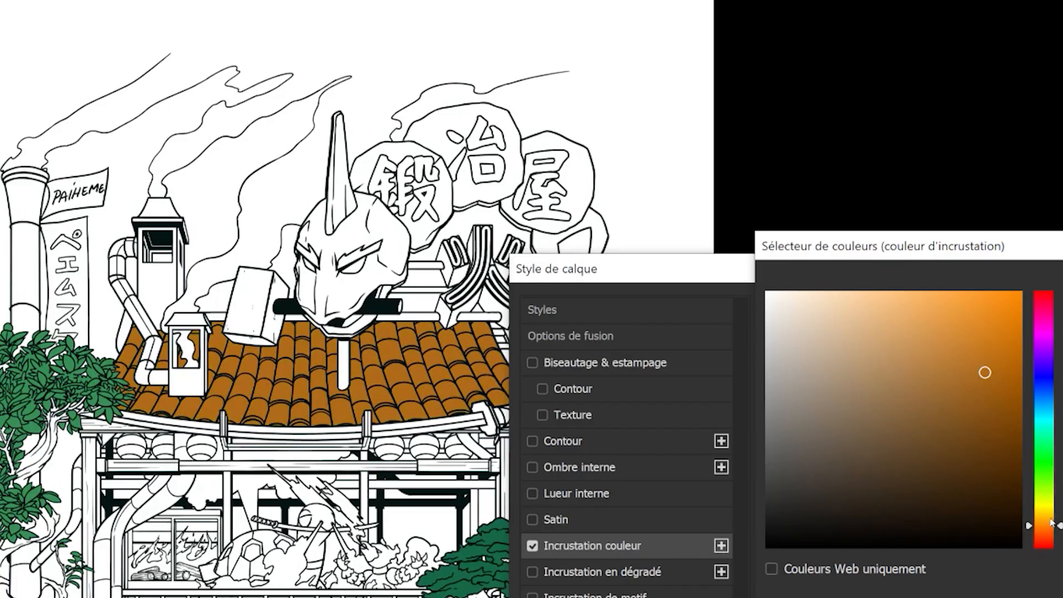
drag(1051, 523, 1052, 524)
mouse_move(945, 413)
mouse_down()
mouse_move(948, 368)
mouse_move(1002, 335)
mouse_up()
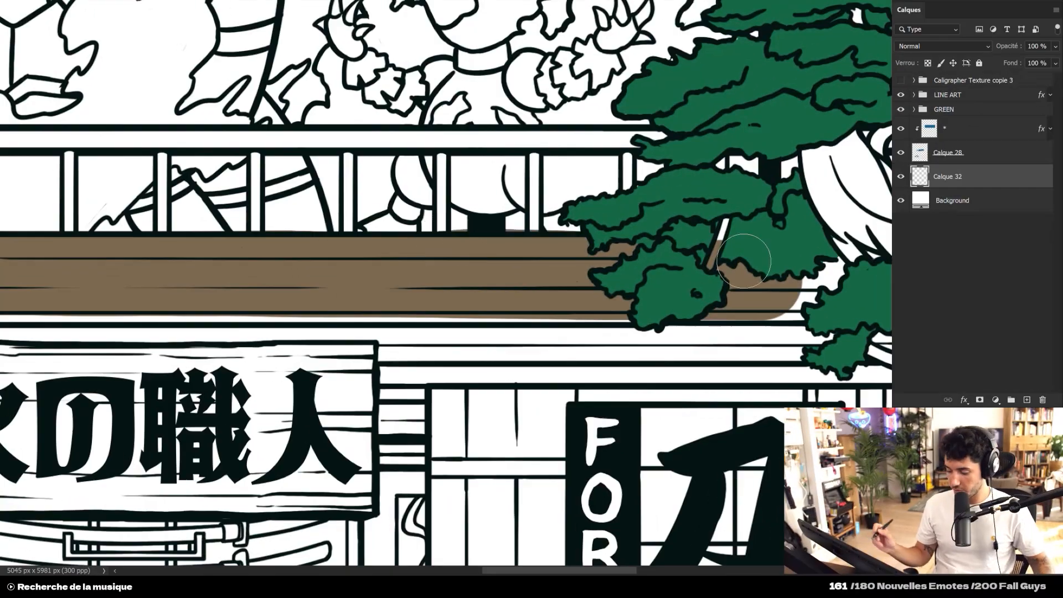
Examine the brown of the beam below the balcony against the roof, foliage and blue shell across the facade
key(ctrl+minus)
key(ctrl+minus)
key(ctrl+minus)
key(ctrl+minus)
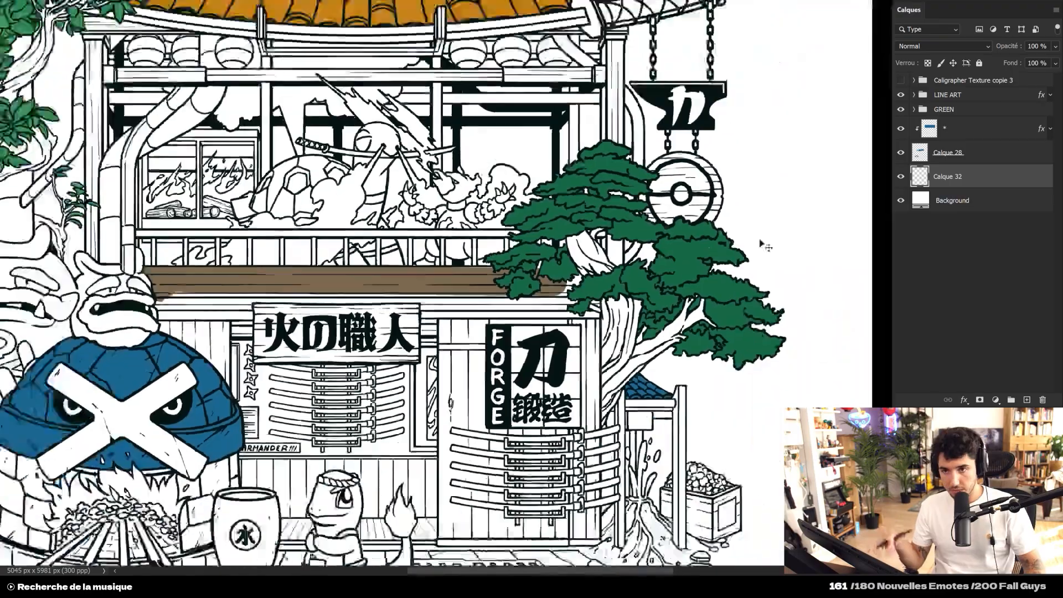
key(ctrl+plus)
drag(600, 287, 669, 398)
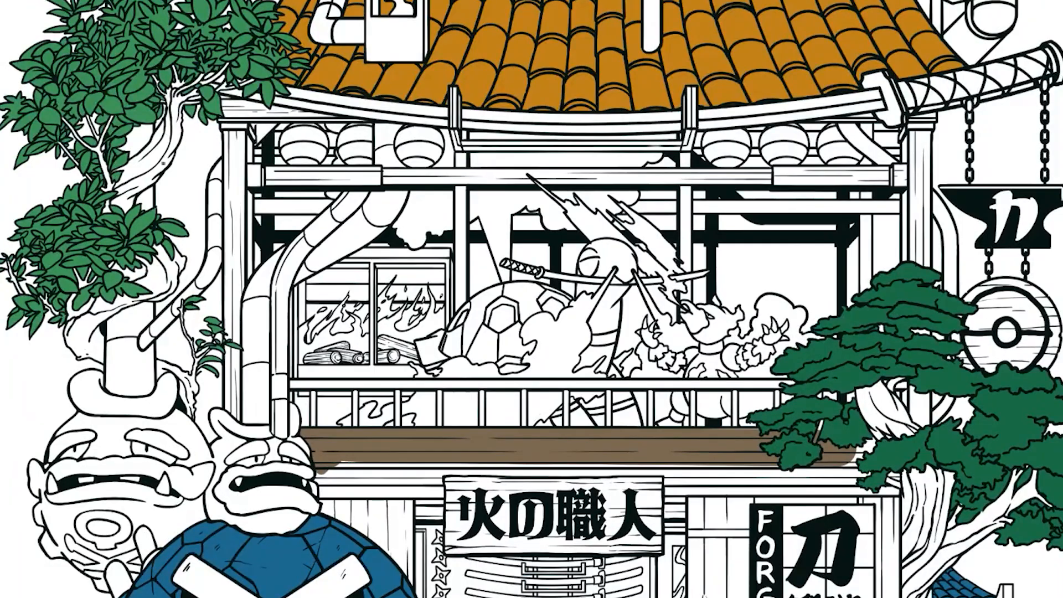
mouse_move(118, 194)
mouse_down()
mouse_move(665, 171)
mouse_move(115, 385)
mouse_move(639, 125)
mouse_up()
mouse_move(872, 75)
mouse_down()
mouse_move(277, 528)
mouse_move(357, 579)
mouse_up()
key(ctrl+z)
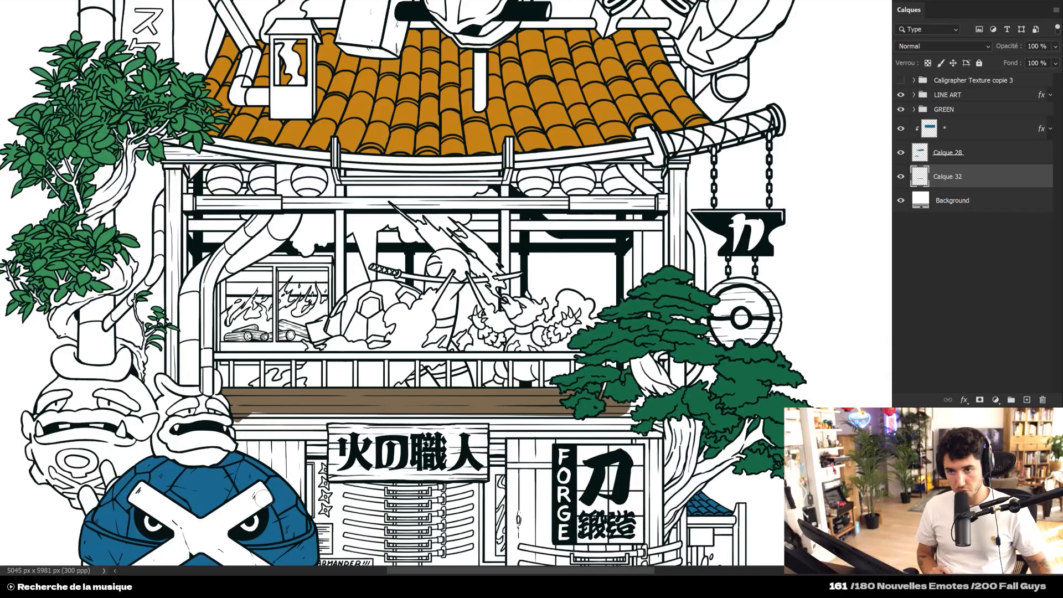
Paint the uncoloured planks below the balcony brown on Calque 32, beside the monster's head and along the shop sign's upper edge
key(ctrl+plus)
drag(264, 498, 497, 271)
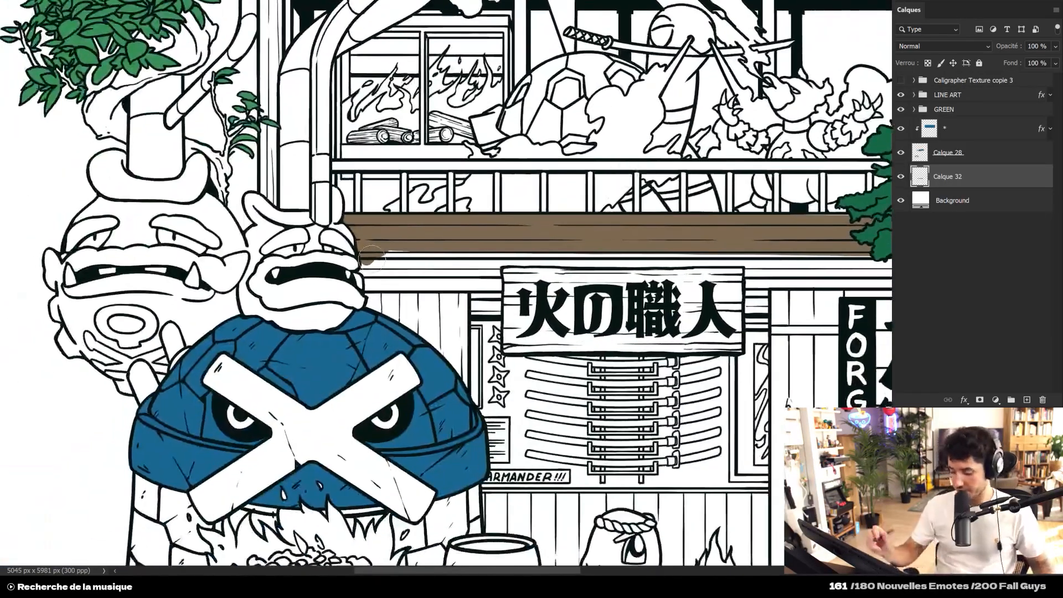
drag(365, 270, 369, 284)
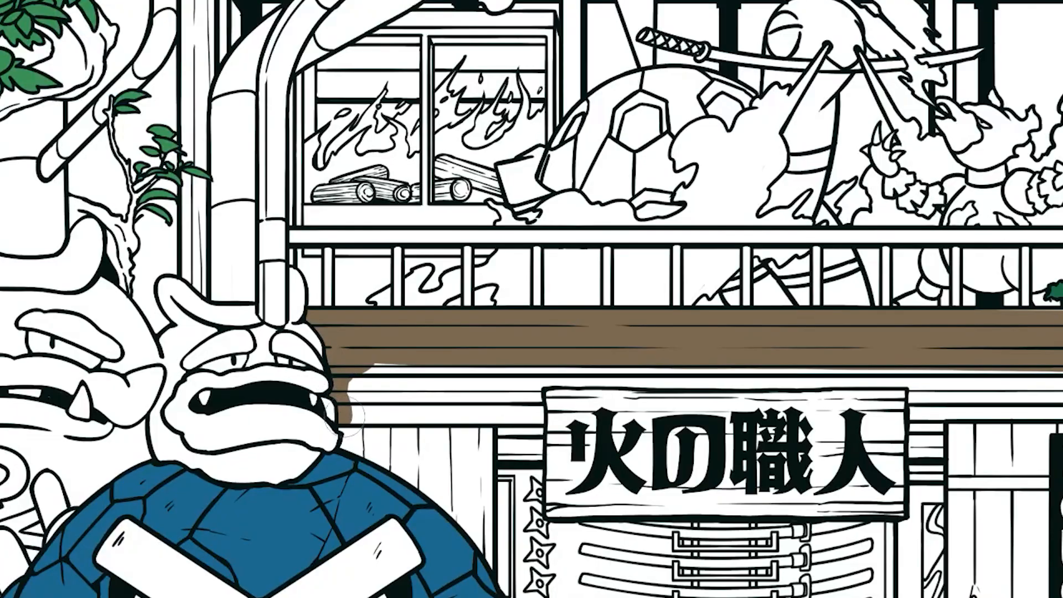
drag(347, 417, 526, 426)
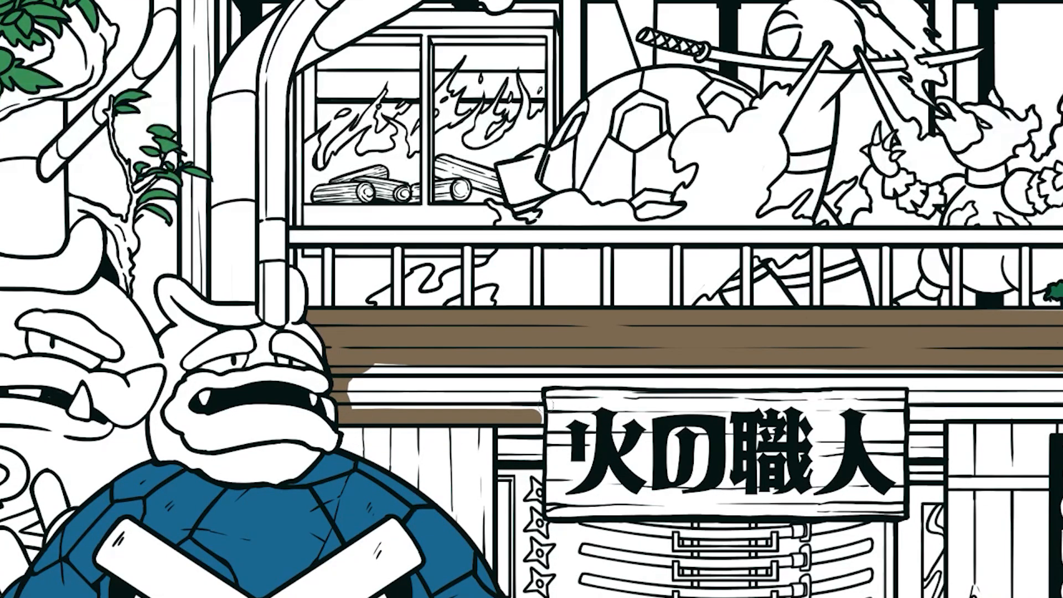
drag(541, 380, 980, 382)
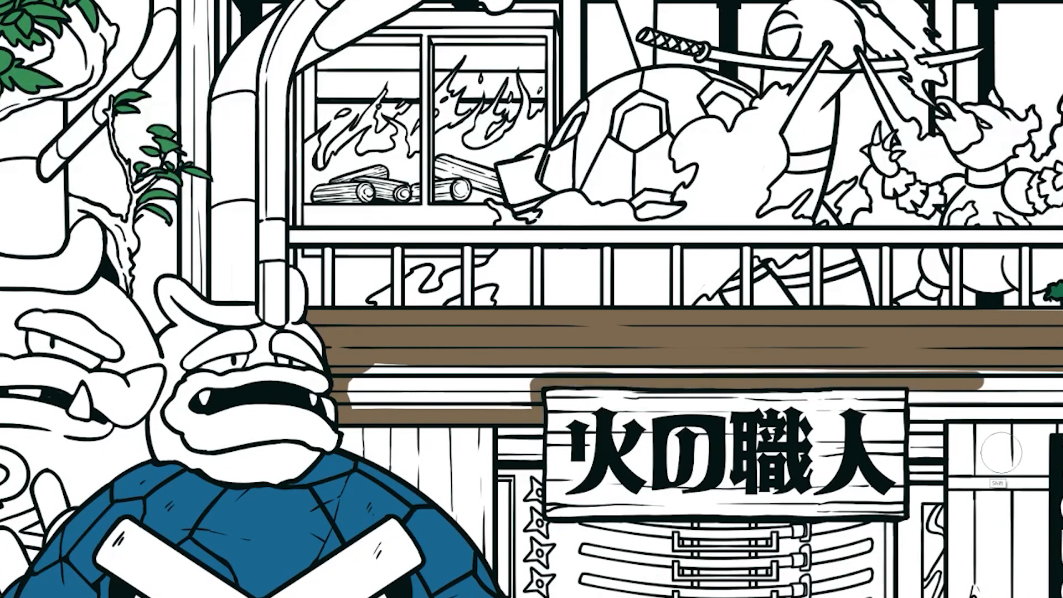
mouse_move(609, 382)
mouse_down()
mouse_move(510, 396)
mouse_move(527, 376)
mouse_move(523, 415)
mouse_move(372, 407)
mouse_move(359, 381)
mouse_move(479, 386)
mouse_up()
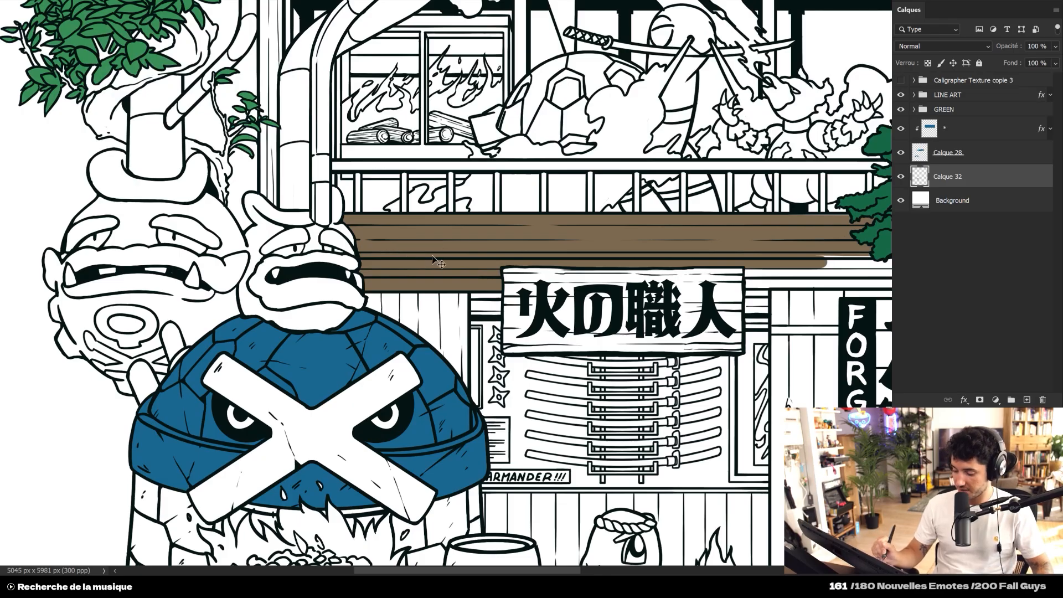
Paint the outer post and the lower part of the inner post of the small shelter beside the sword-rack door brown
key(ctrl+minus)
key(ctrl+minus)
key(ctrl+minus)
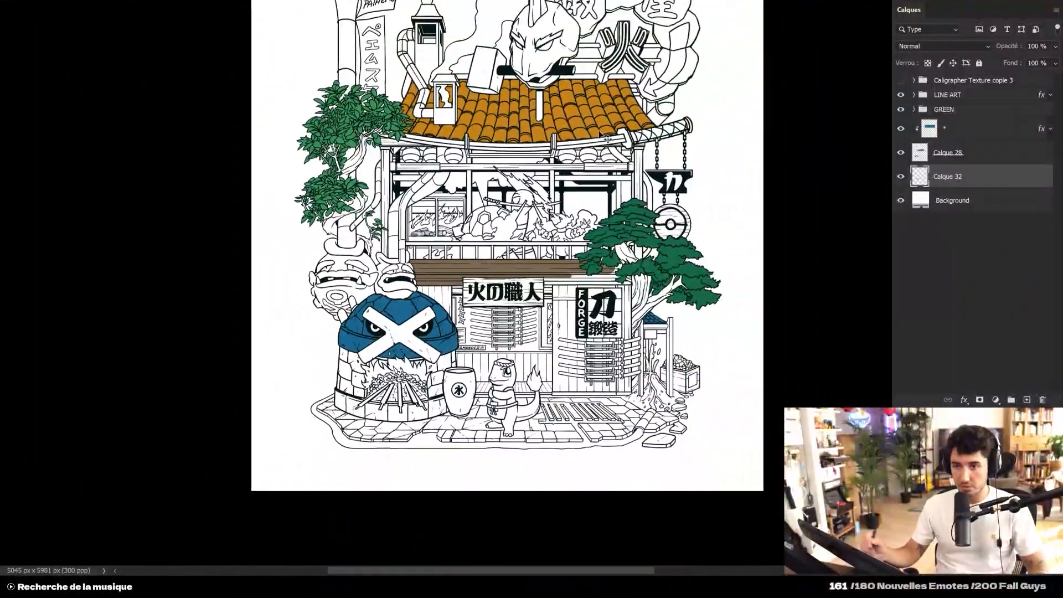
scroll(611, 248, up, 3)
drag(609, 266, 488, 302)
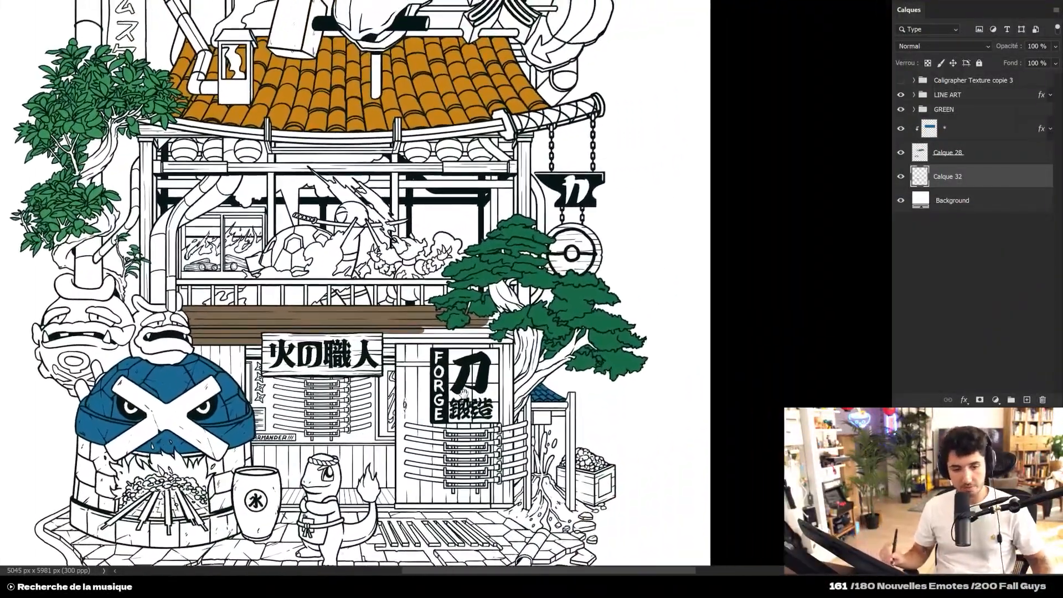
drag(713, 485, 723, 533)
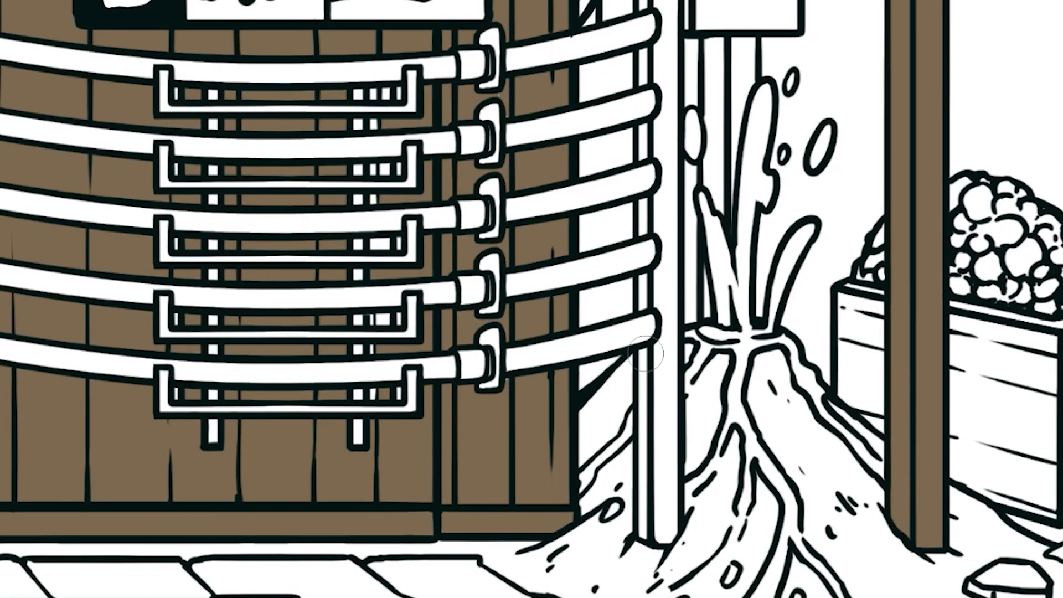
mouse_move(645, 353)
mouse_down()
mouse_move(648, 514)
mouse_move(662, 532)
mouse_move(667, 458)
mouse_move(648, 300)
mouse_up()
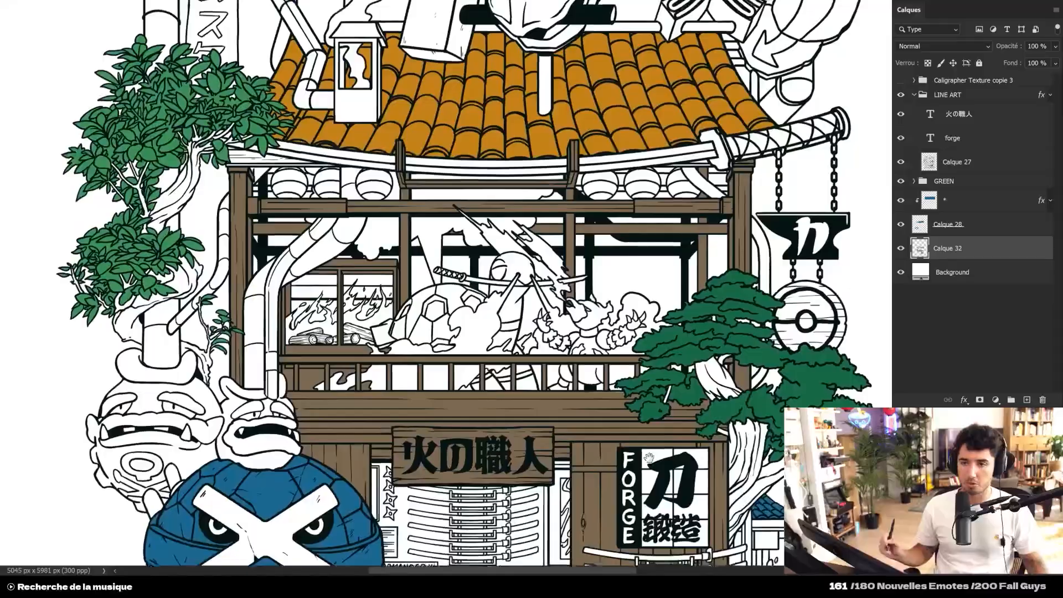
Review the brown woodwork across the whole illustration and the ground floor for areas still uncoloured
drag(648, 458, 617, 439)
key(ctrl+minus)
key(ctrl+minus)
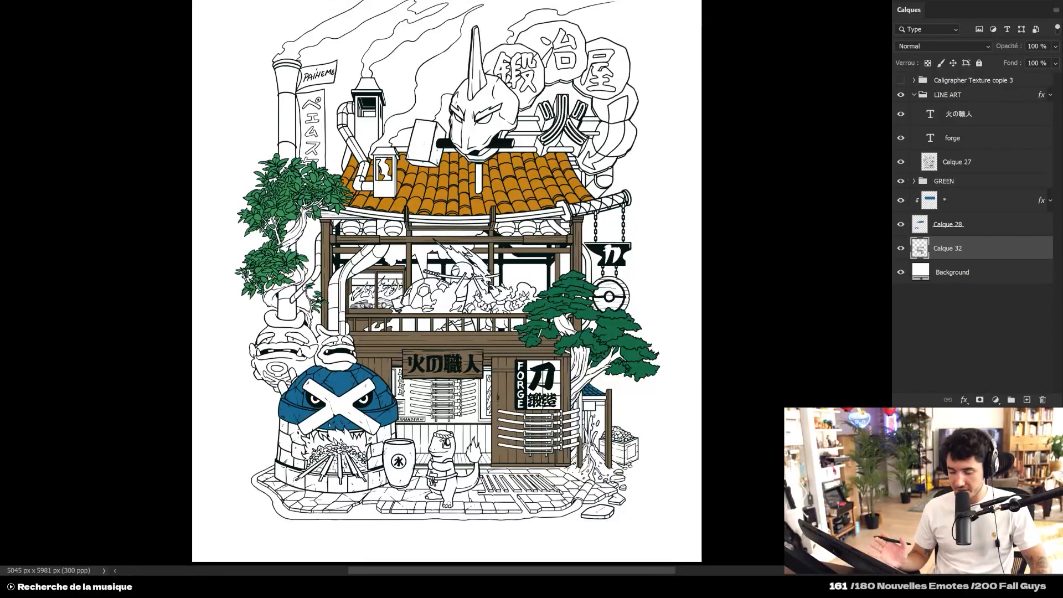
key(ctrl+plus)
key(ctrl+minus)
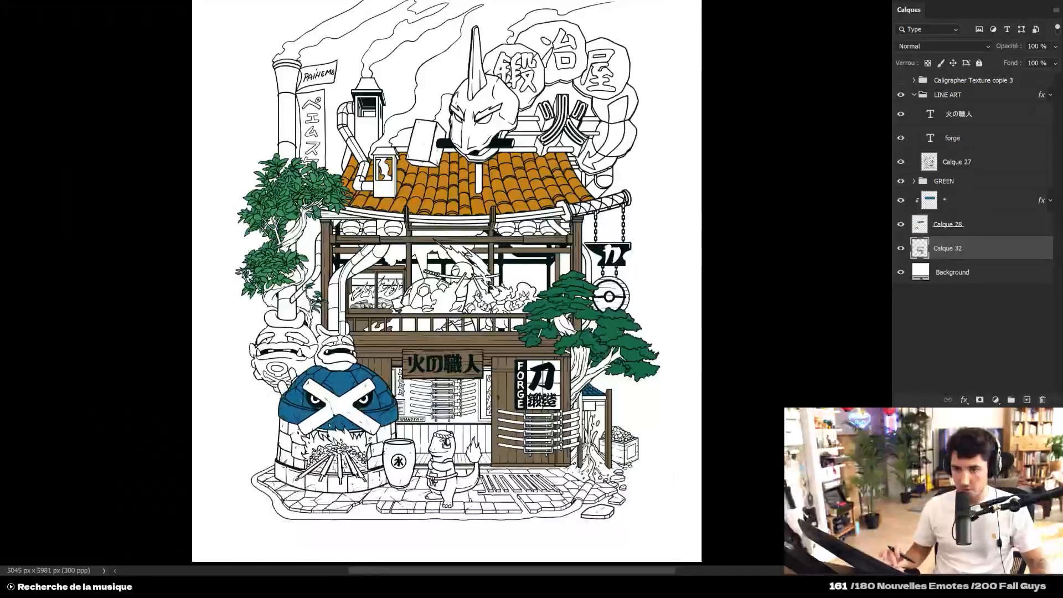
key(ctrl+plus)
key(ctrl+plus)
drag(582, 443, 534, 226)
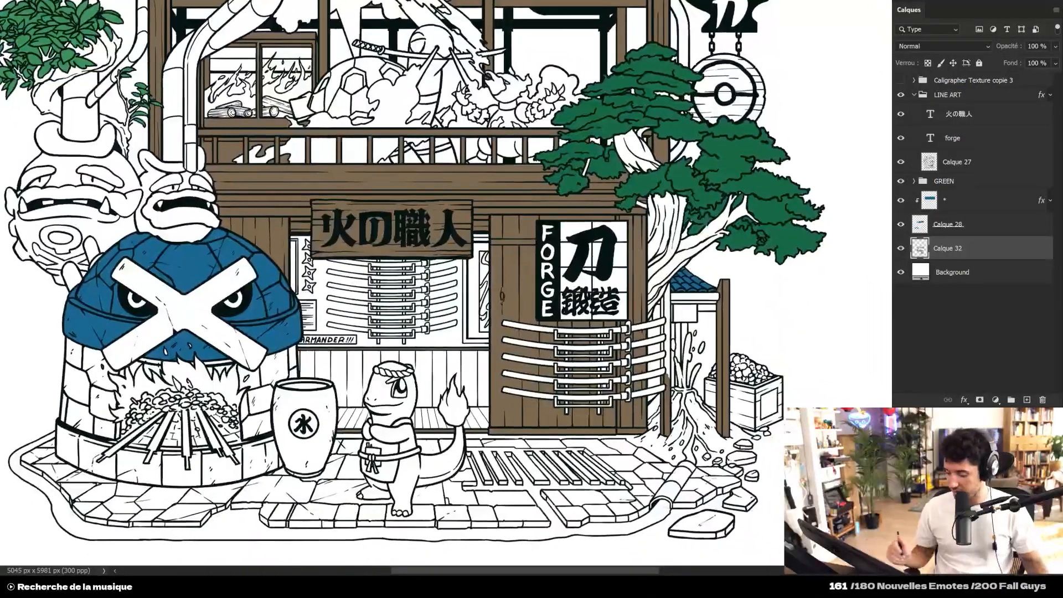
key(ctrl+minus)
key(ctrl+plus)
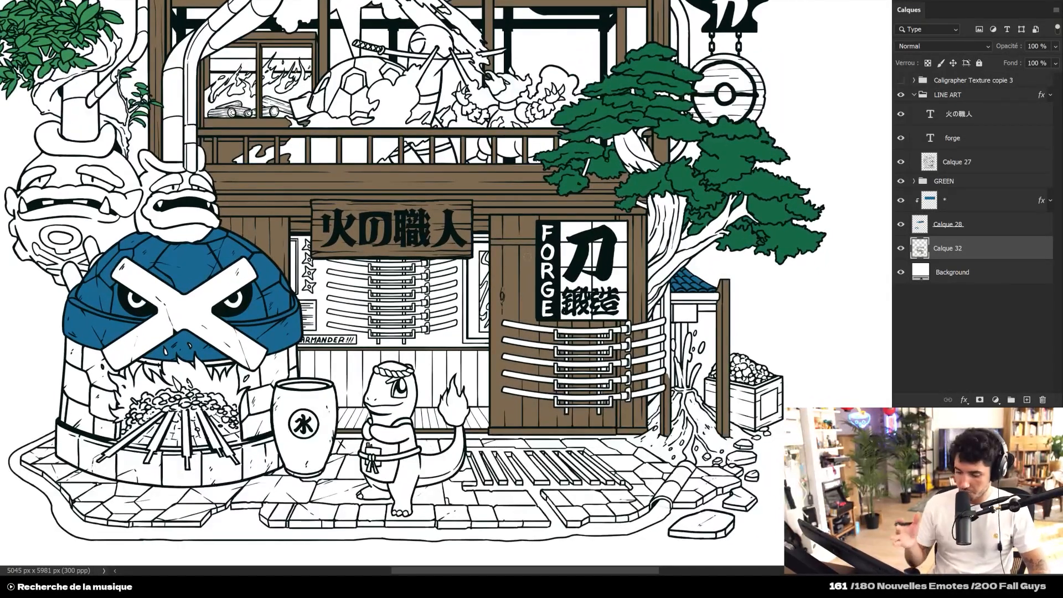
Paint the upper part of the small shelter's inner post, its crossbeams and the uprights behind the splash brown
key(ctrl+plus)
key(ctrl+plus)
key(ctrl+plus)
drag(552, 313, 41, 60)
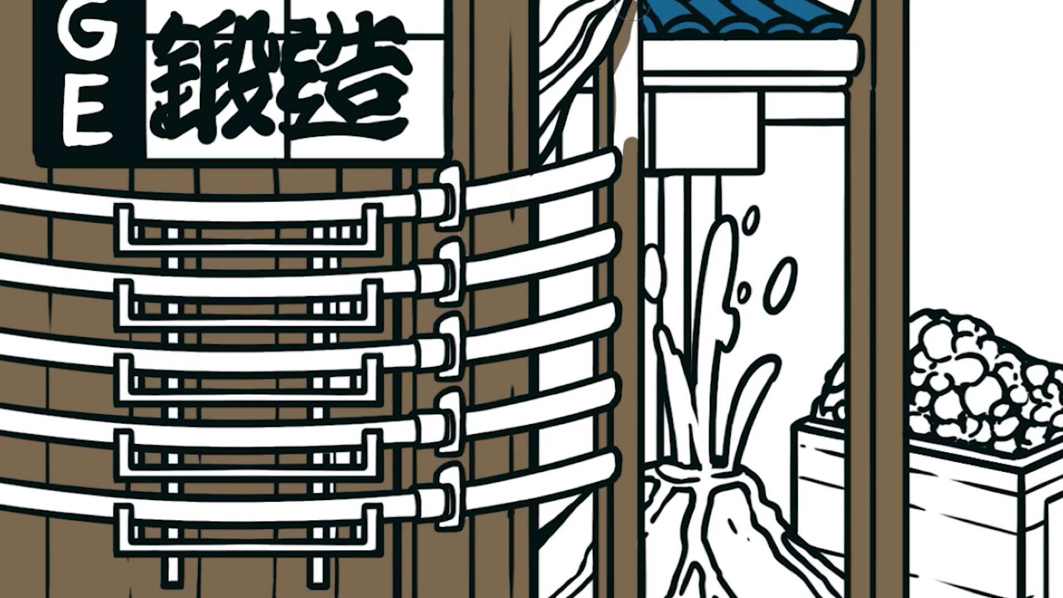
drag(621, 79, 626, 160)
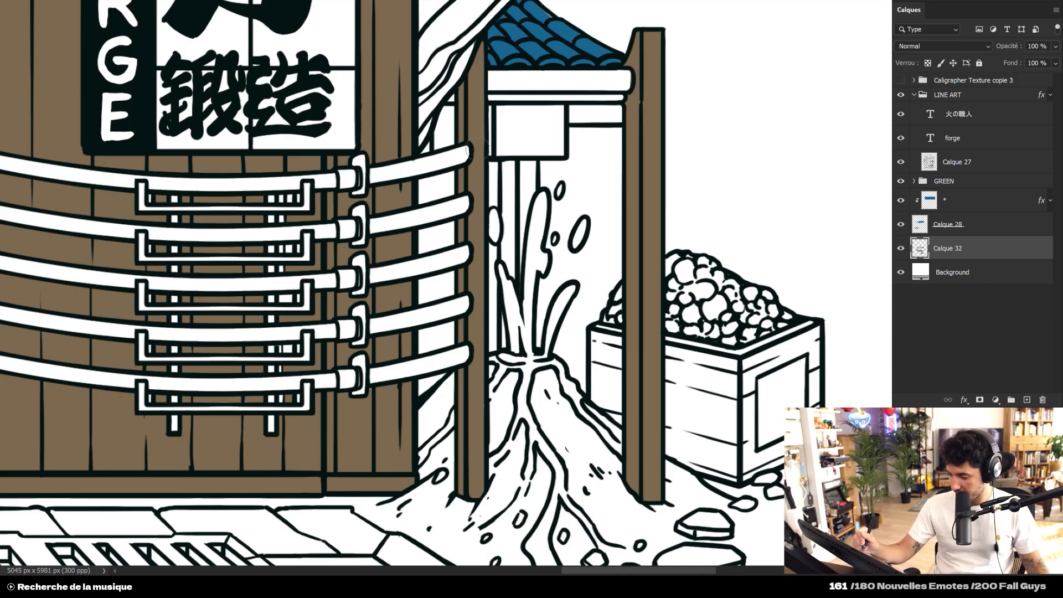
mouse_move(487, 97)
mouse_down()
mouse_move(469, 206)
mouse_move(600, 204)
mouse_move(470, 188)
mouse_up()
drag(494, 277, 498, 378)
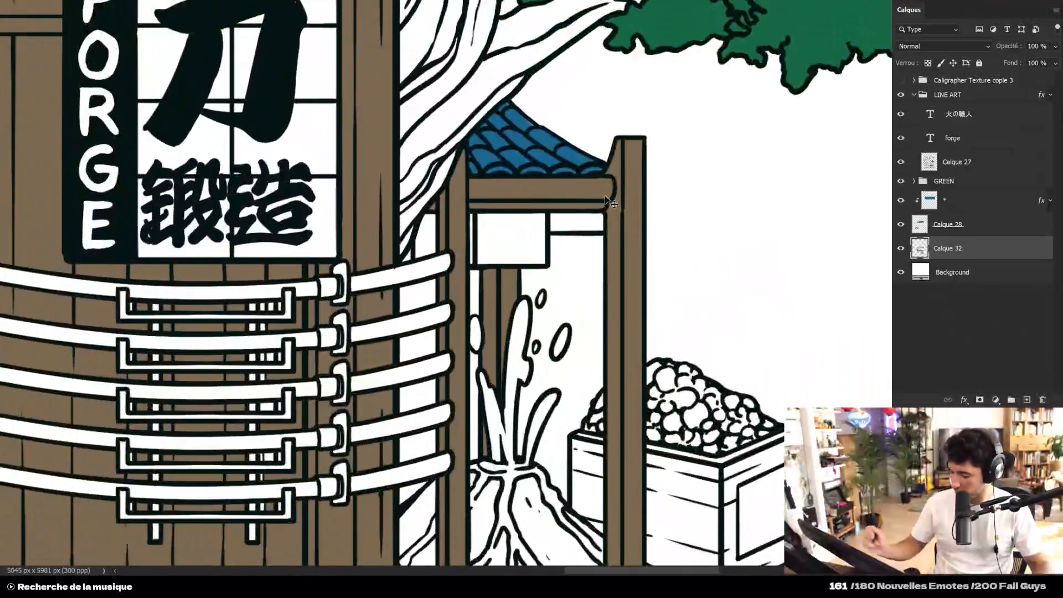
Check the wood colouring across the whole forge, including the beams and lanterns under the roof's katana end
key(ctrl+minus)
key(ctrl+minus)
key(ctrl+minus)
key(ctrl+minus)
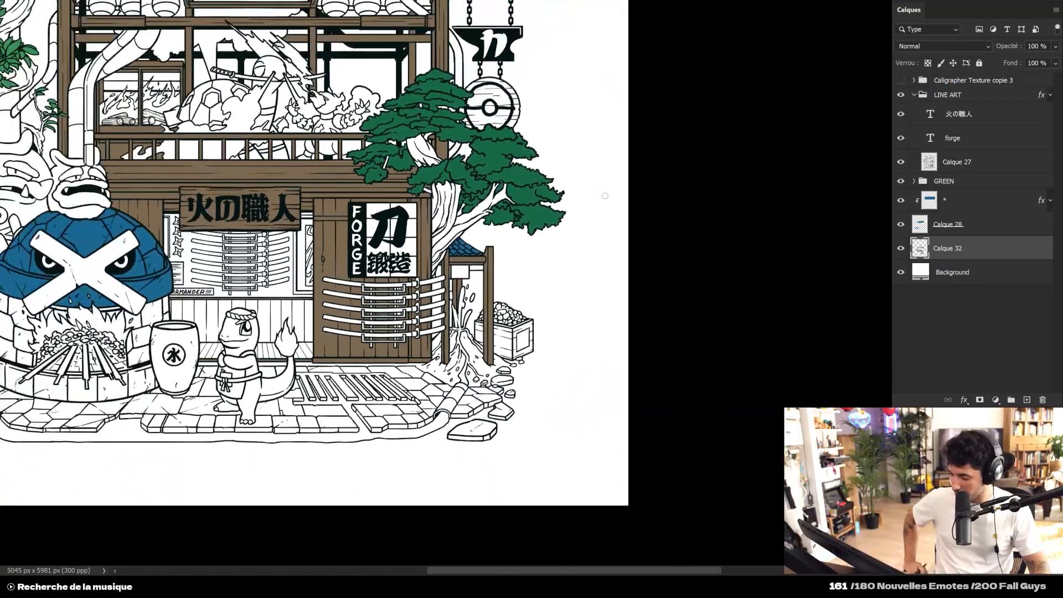
key(ctrl+minus)
key(ctrl+minus)
key(ctrl+plus)
key(ctrl+plus)
key(ctrl+plus)
key(ctrl+plus)
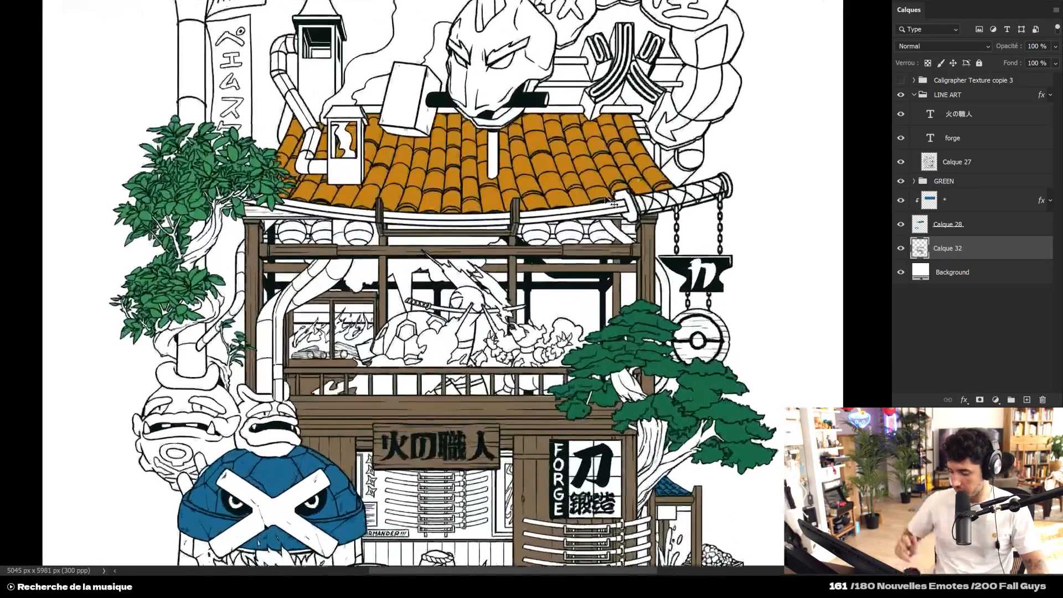
drag(665, 198, 536, 230)
key(ctrl+plus)
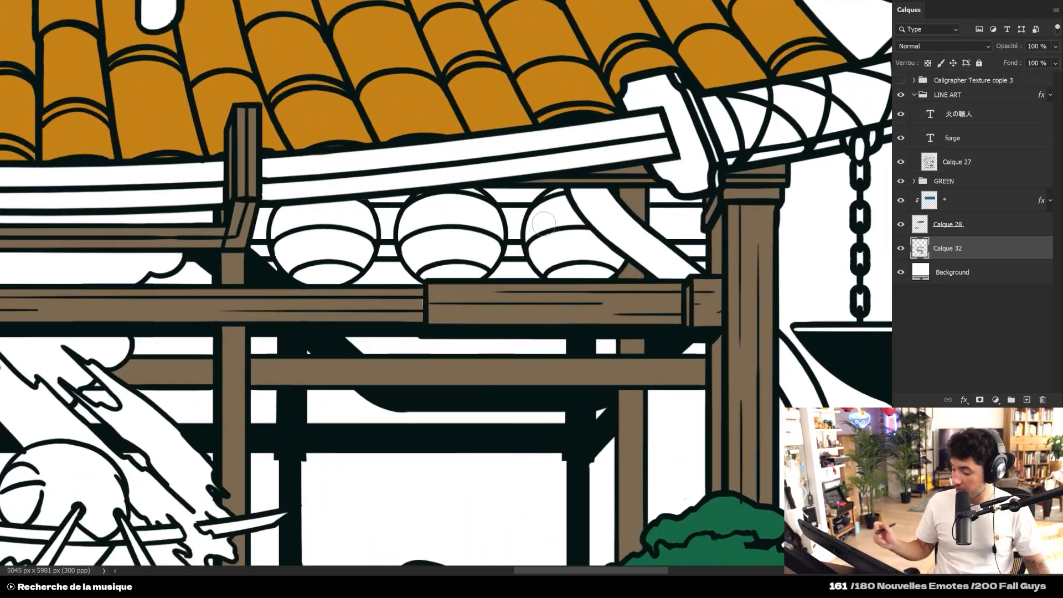
Paint the coal crate beside the small shelter brown, leaving the inset panel on its side uncoloured
key(ctrl+minus)
key(ctrl+minus)
key(ctrl+plus)
key(ctrl+plus)
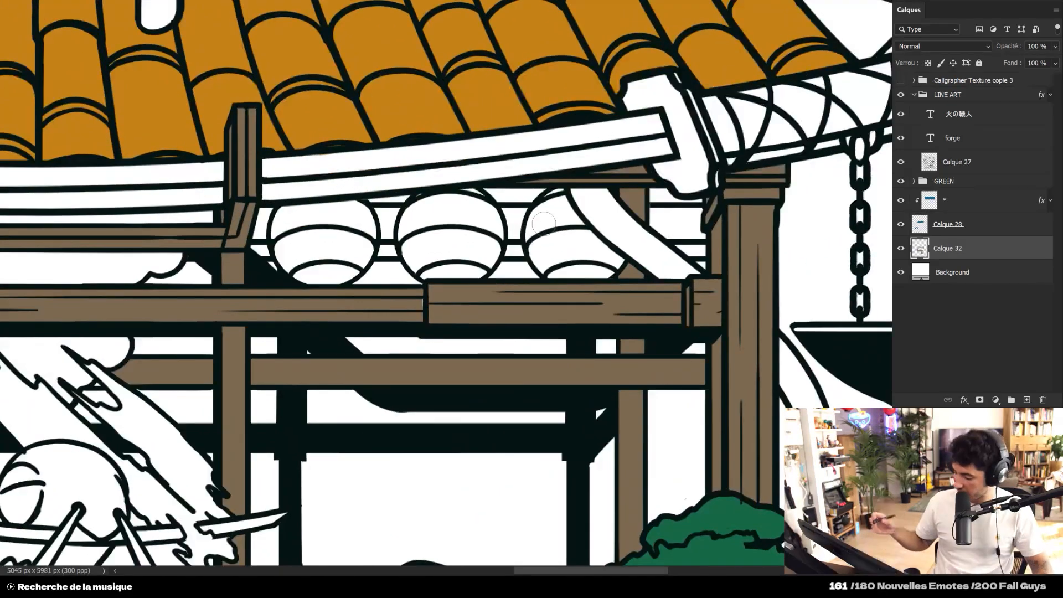
drag(182, 396, 786, 400)
mouse_move(132, 360)
mouse_down()
mouse_move(583, 365)
mouse_move(658, 399)
mouse_up()
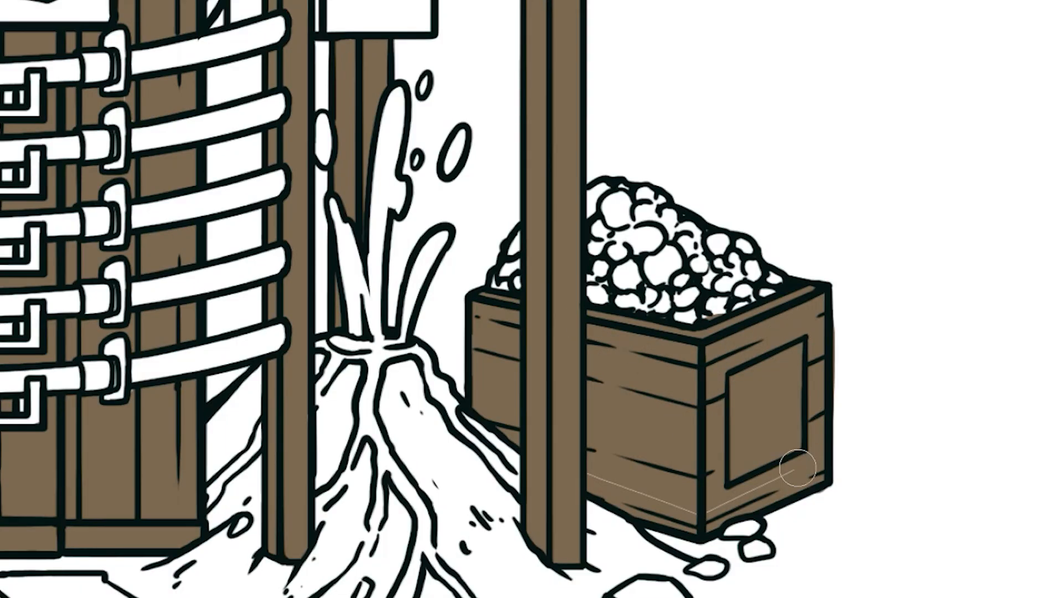
mouse_move(742, 397)
mouse_down()
mouse_move(739, 488)
mouse_move(767, 365)
mouse_move(783, 370)
mouse_move(792, 443)
mouse_up()
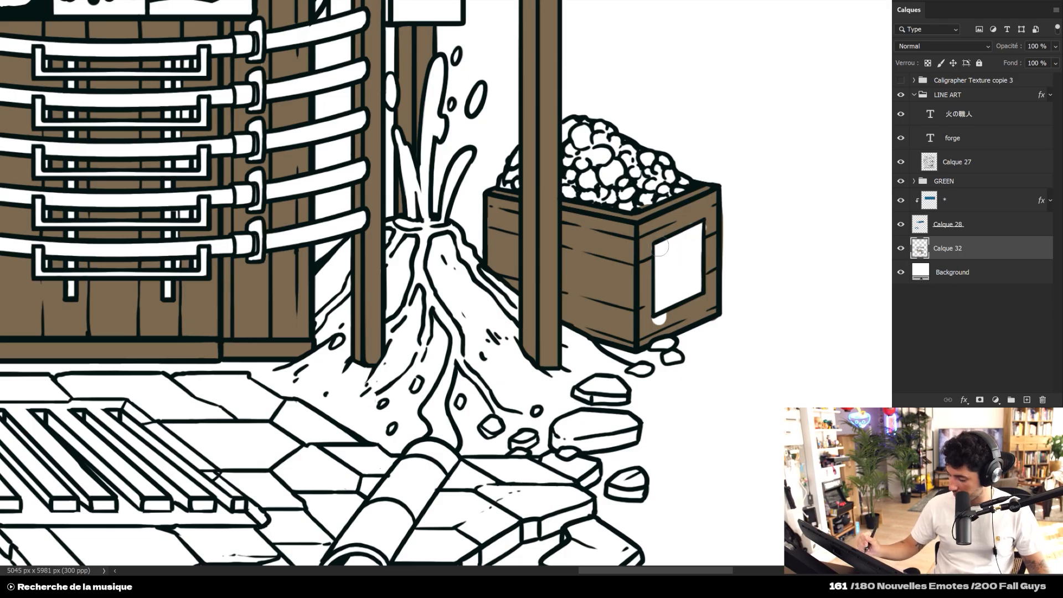
scroll(704, 332, down, 7)
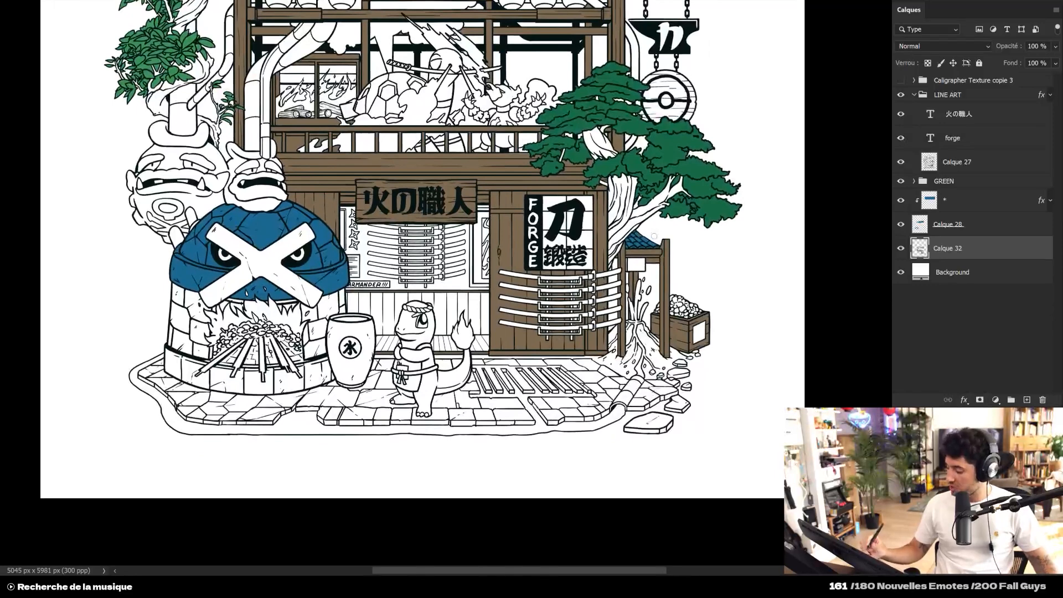
Create a new layer beneath the brown woodwork layer and set the foreground colour to beige b4a990
click(1040, 273)
key(ctrl+shift+n)
key(Return)
key(ctrl+plus)
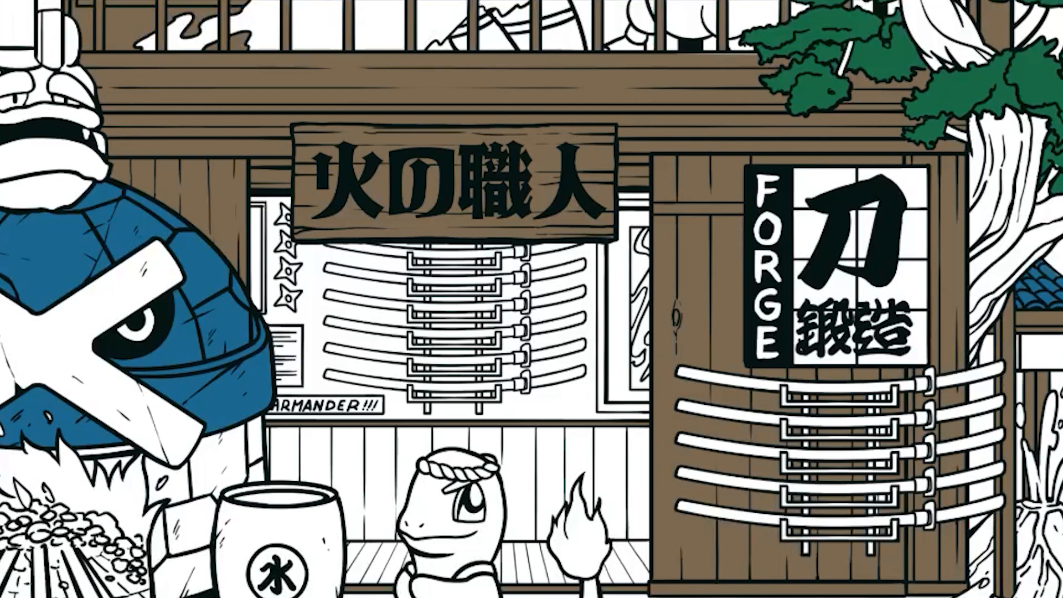
click(1062, 33)
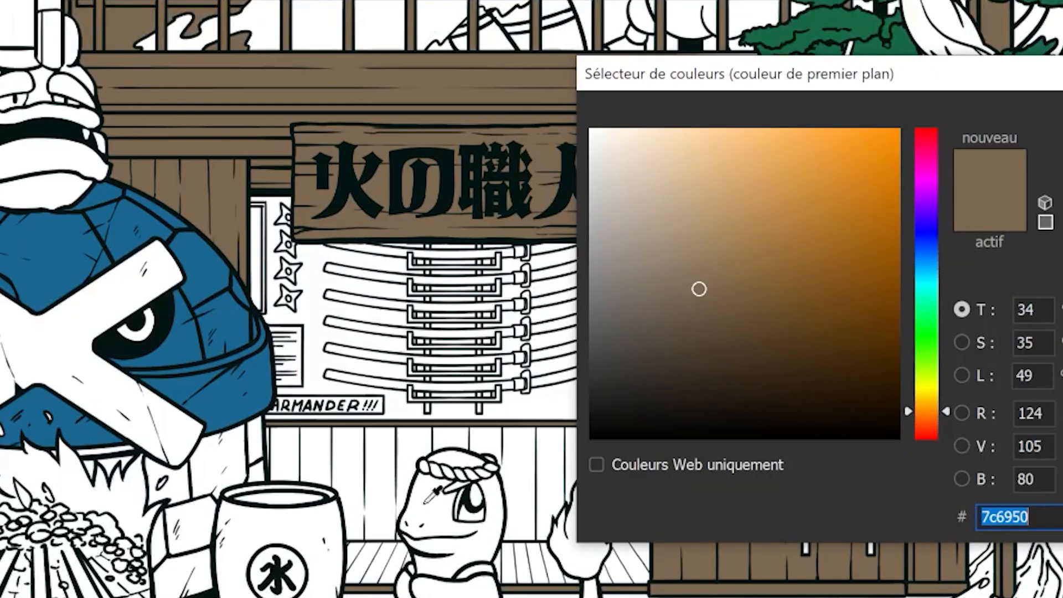
click(703, 254)
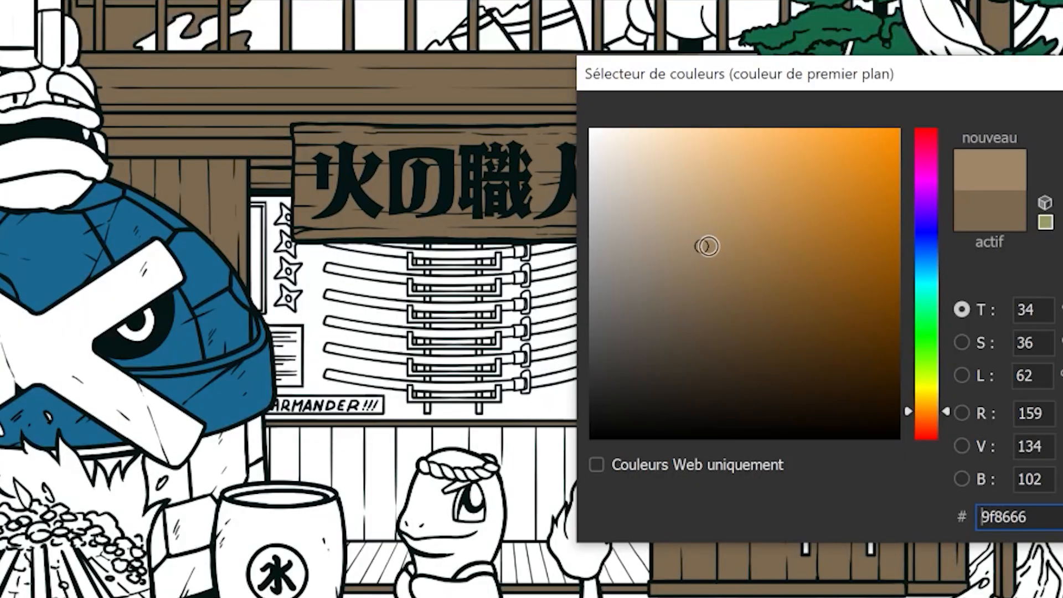
click(667, 231)
click(655, 207)
click(652, 214)
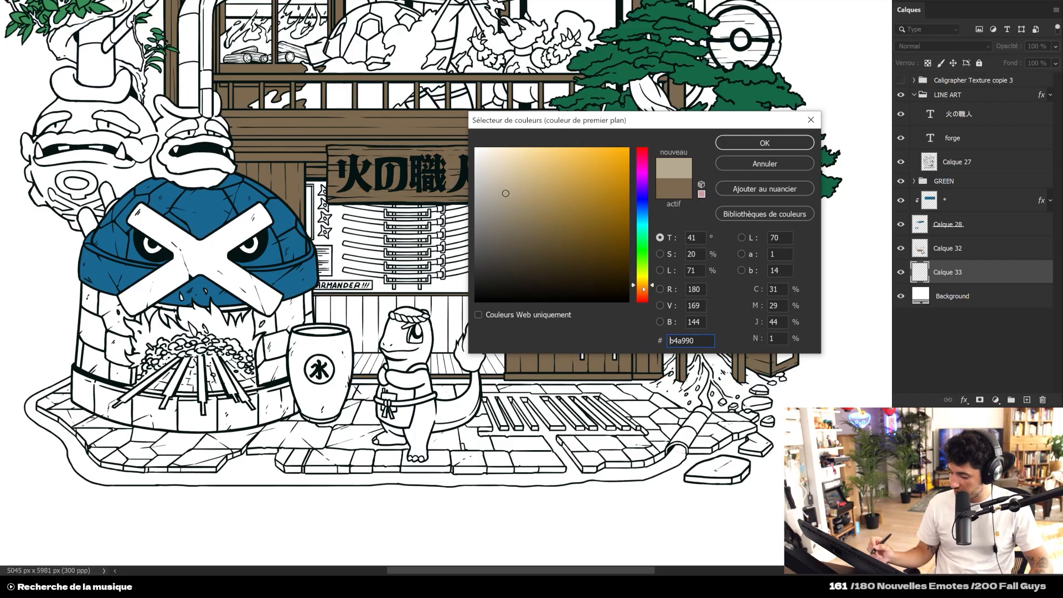
key(Return)
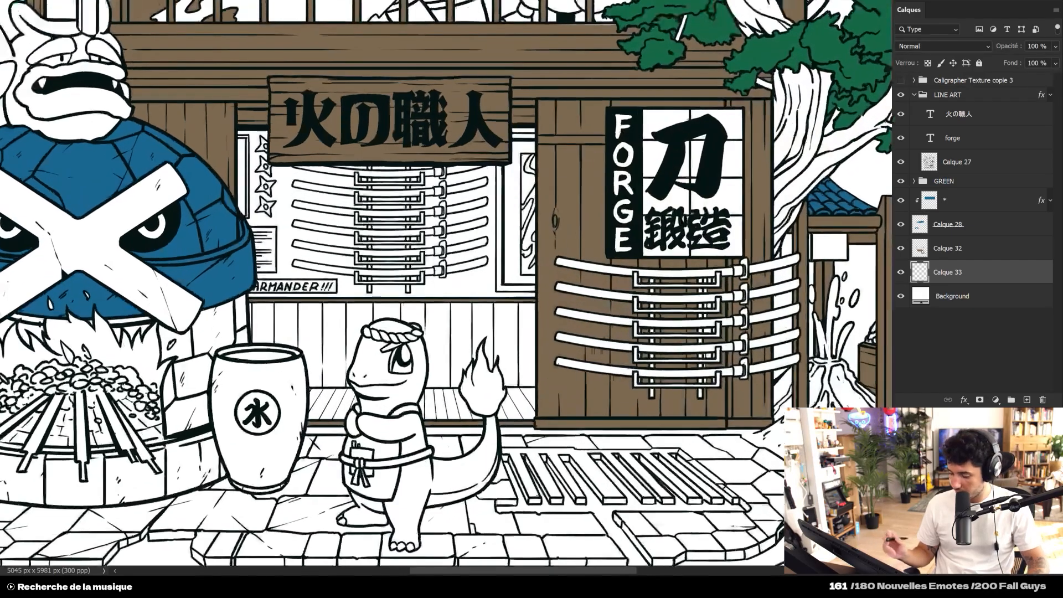
Paint the lower wall planks and the floorboards behind Charmander beige, between the water barrel and the sword-rack door
mouse_move(477, 101)
mouse_down()
mouse_move(477, 269)
mouse_move(510, 376)
mouse_move(500, 363)
mouse_move(555, 218)
mouse_move(538, 213)
mouse_up()
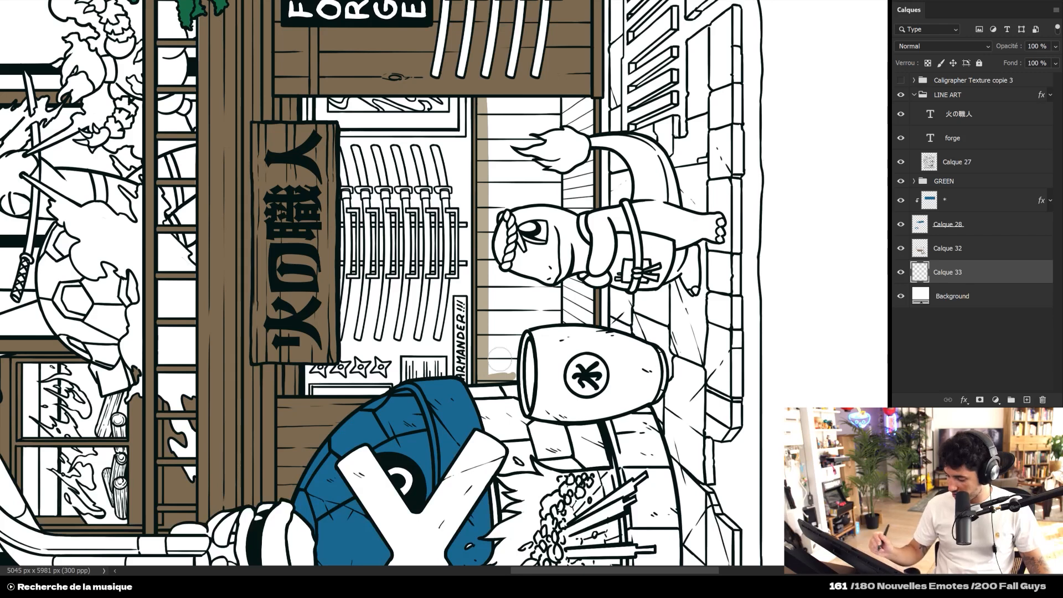
key(Escape)
mouse_move(288, 180)
mouse_down()
mouse_move(346, 194)
mouse_move(388, 214)
mouse_move(419, 319)
mouse_up()
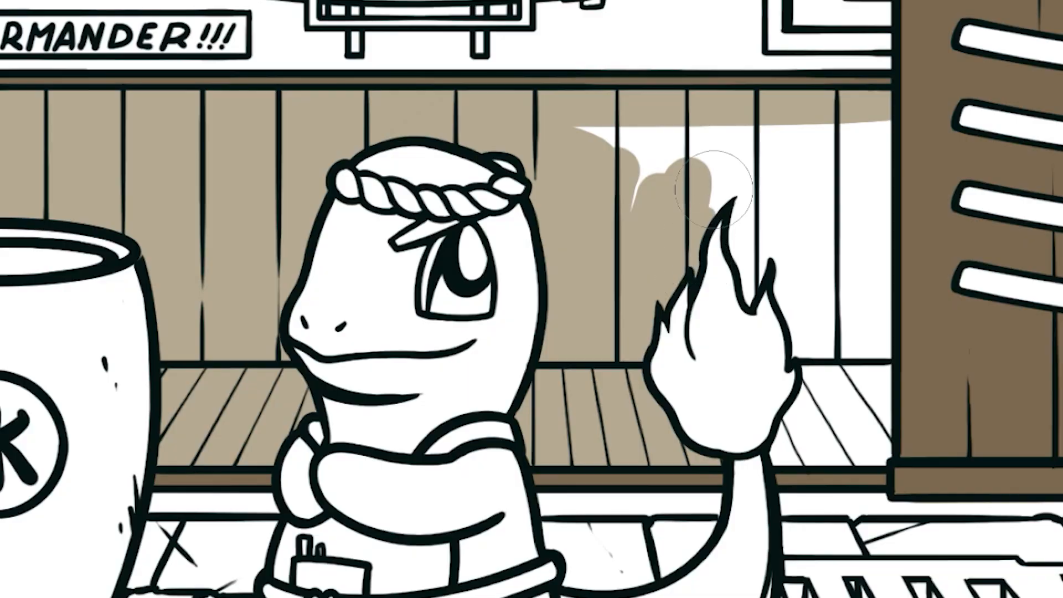
mouse_move(713, 189)
mouse_down()
mouse_move(656, 135)
mouse_move(743, 178)
mouse_move(737, 288)
mouse_up()
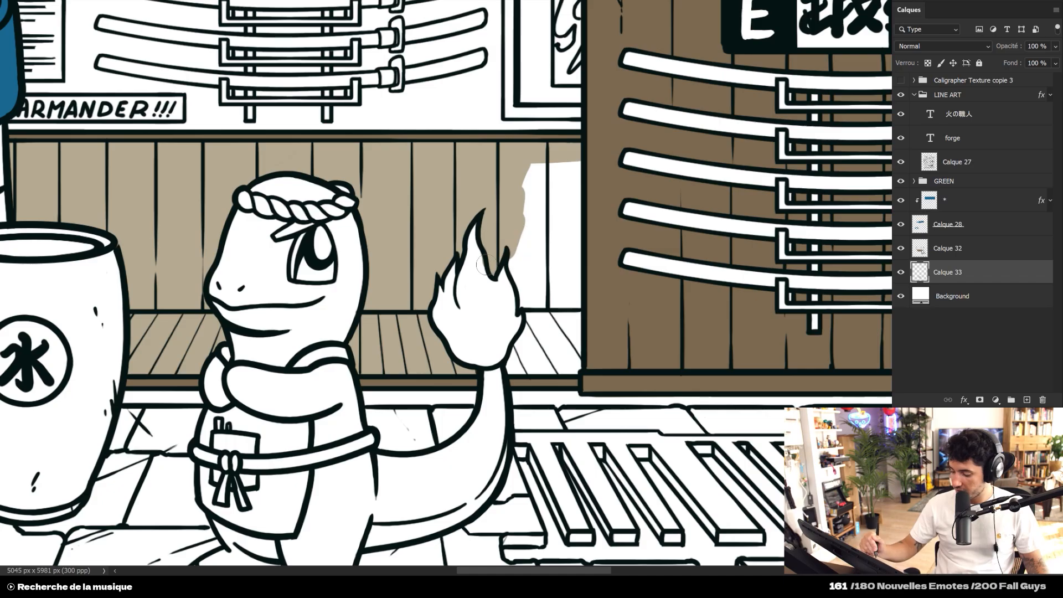
mouse_move(529, 294)
mouse_down()
mouse_move(520, 366)
mouse_move(534, 341)
mouse_move(514, 366)
mouse_move(567, 360)
mouse_move(551, 338)
mouse_up()
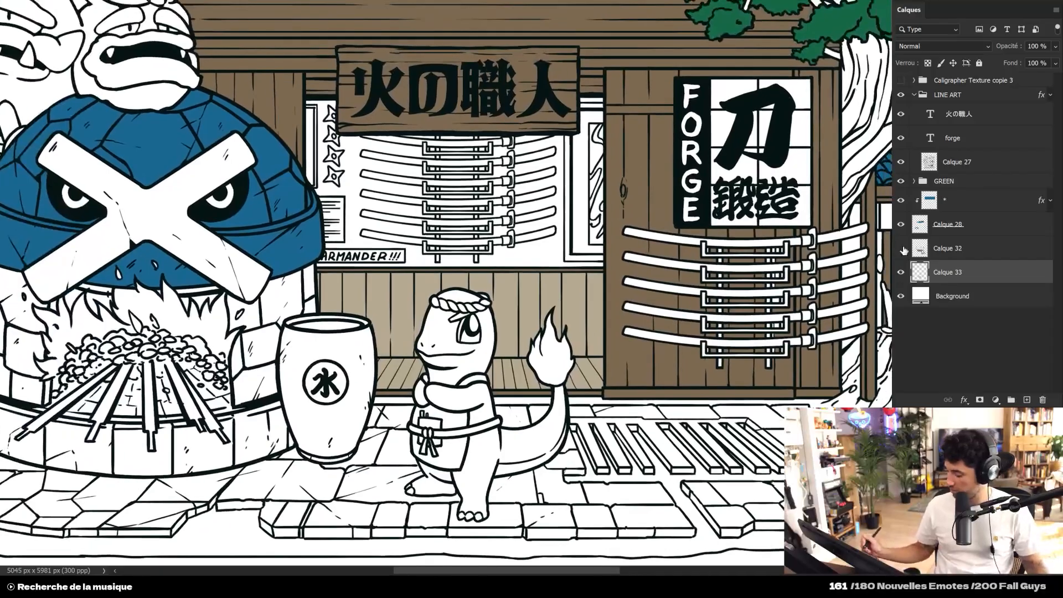
Compare the brown woodwork and beige plank layers by hiding and showing each of them
click(900, 248)
click(900, 249)
key(ctrl+minus)
click(900, 250)
click(899, 250)
key(ctrl+plus)
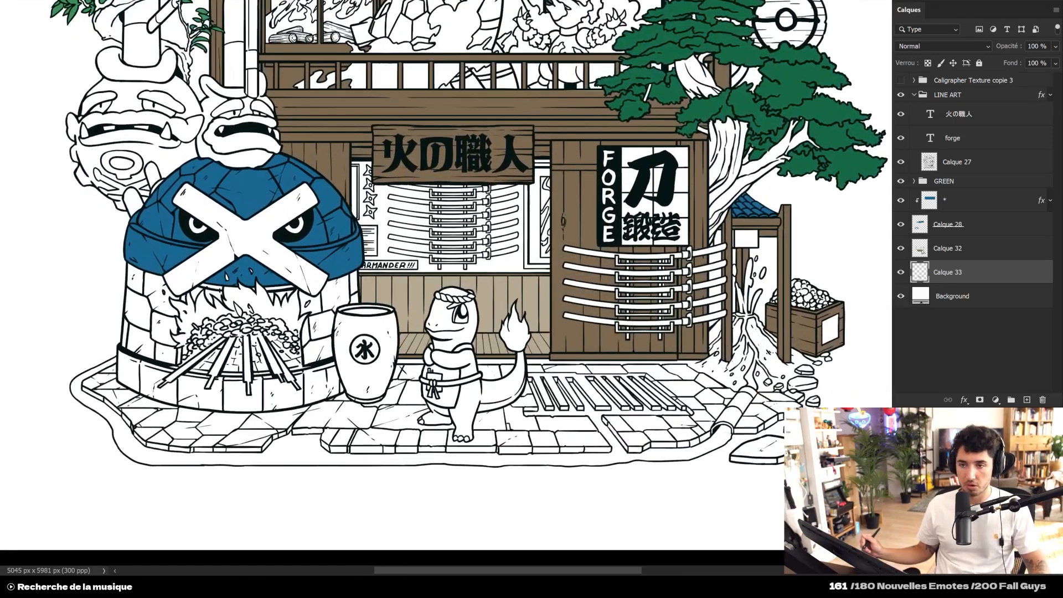
click(901, 272)
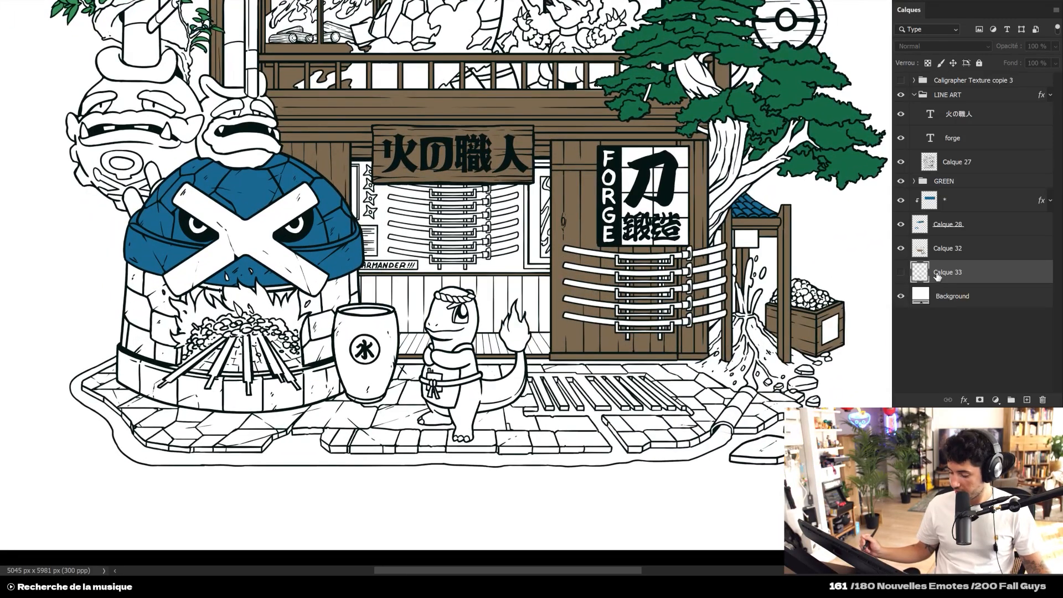
click(901, 272)
Add another layer and recolour the beige wall planks and floorboards with a muted ochre-brown colour overlay
key(ctrl+shift+n)
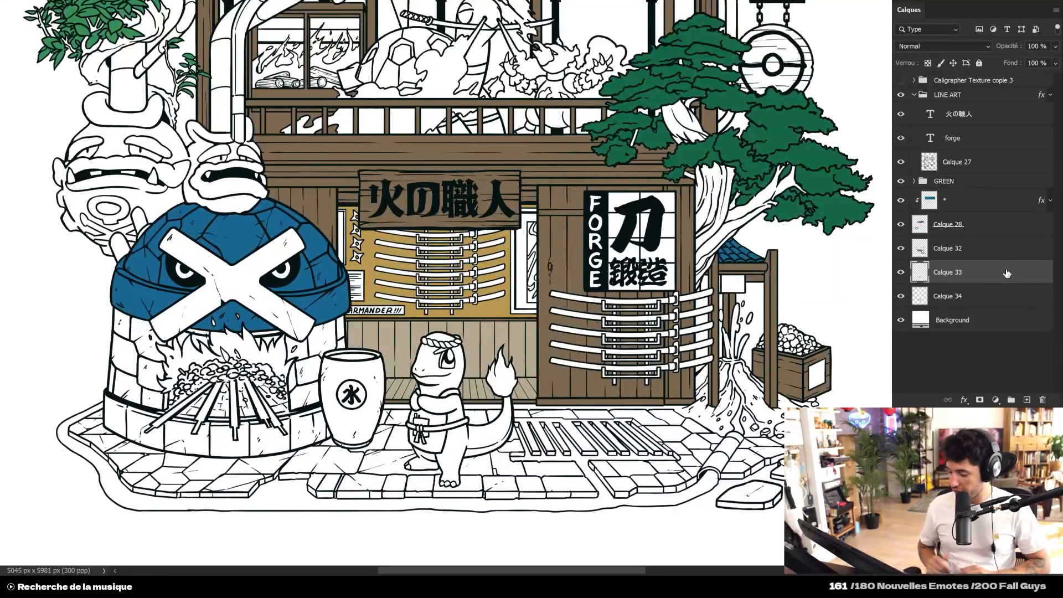
double_click(1007, 272)
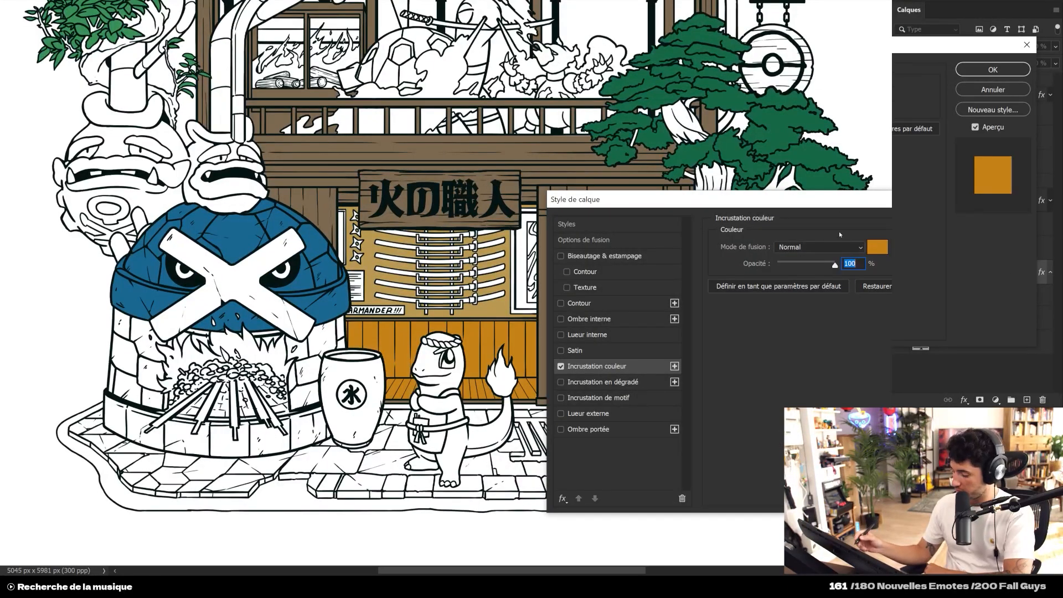
drag(810, 197, 891, 162)
click(923, 56)
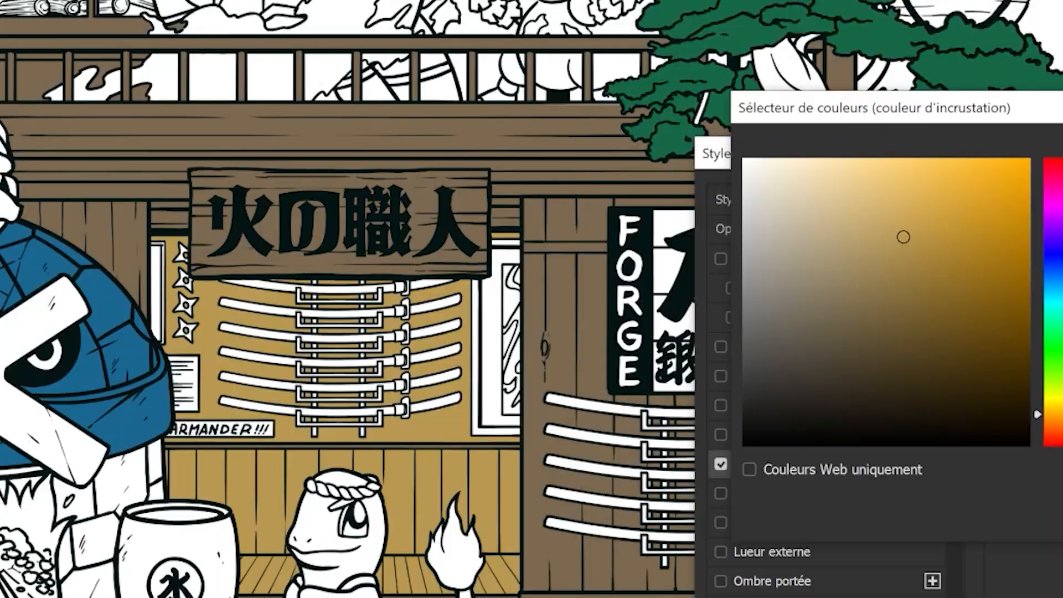
click(903, 313)
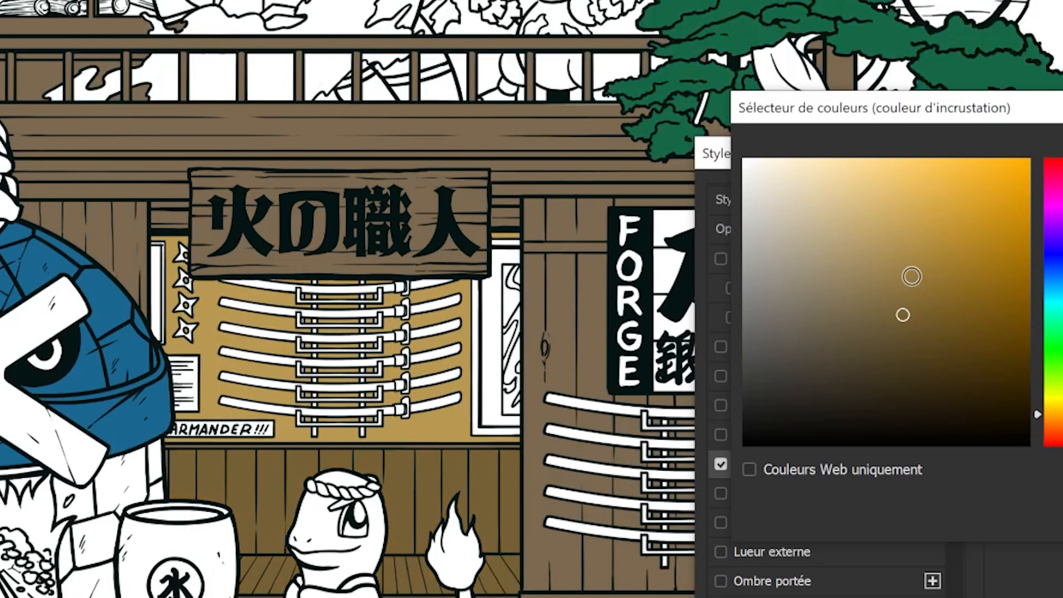
click(911, 273)
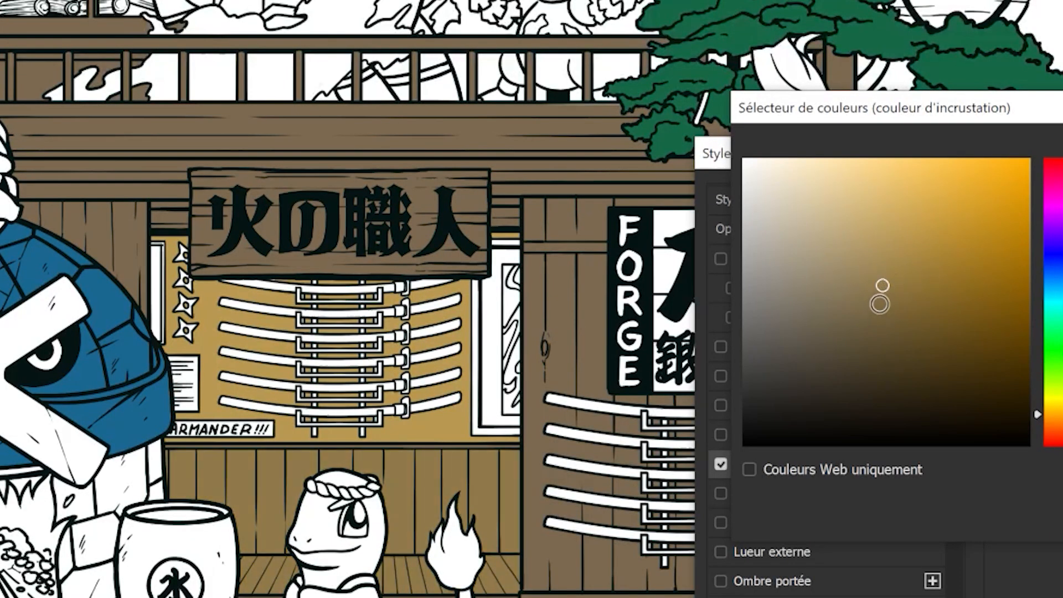
click(882, 296)
click(886, 282)
click(890, 300)
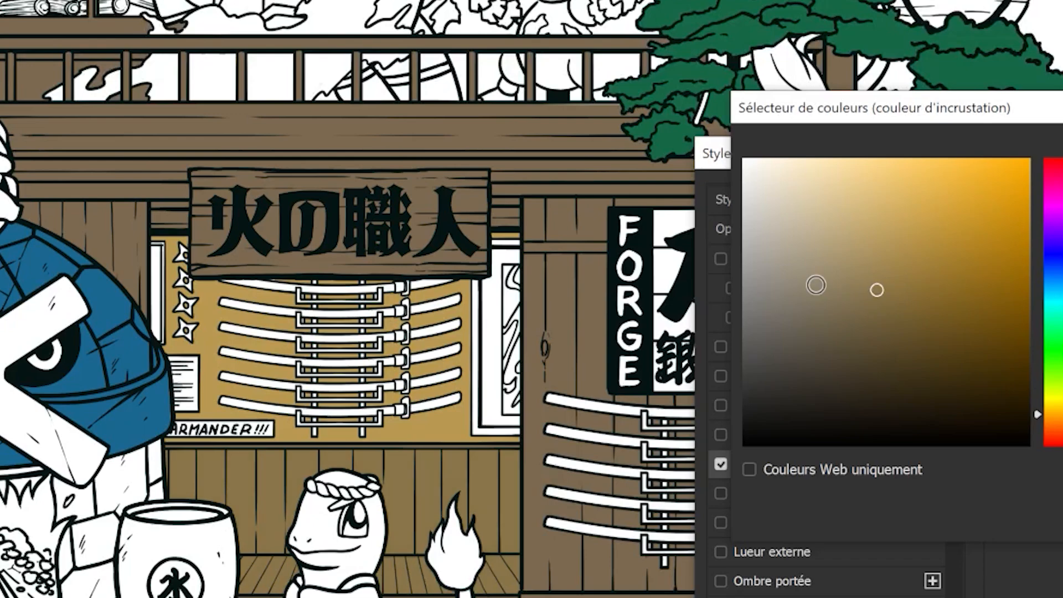
key(Return)
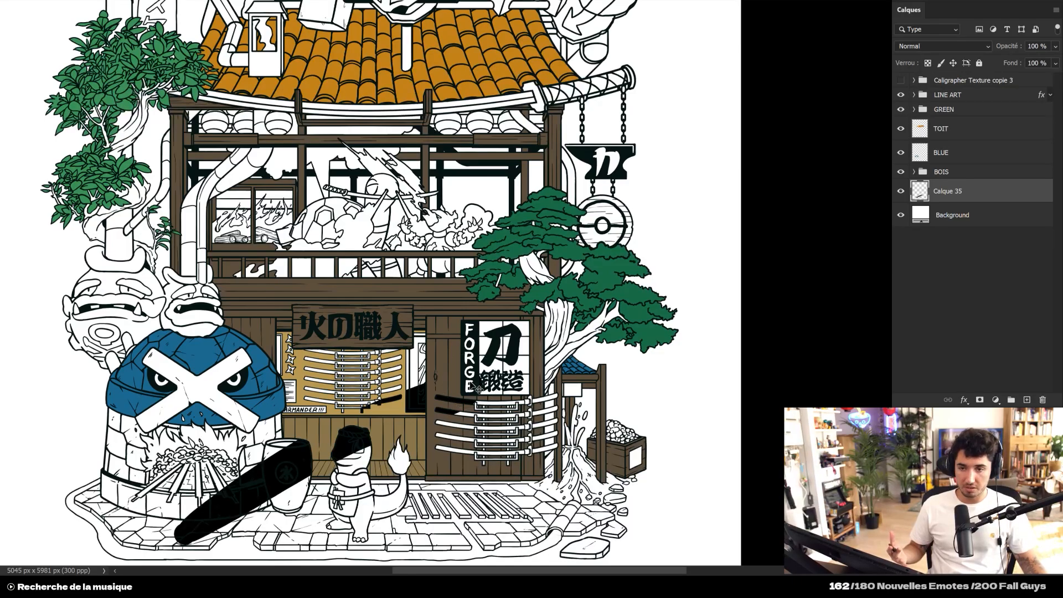
key(ctrl+z)
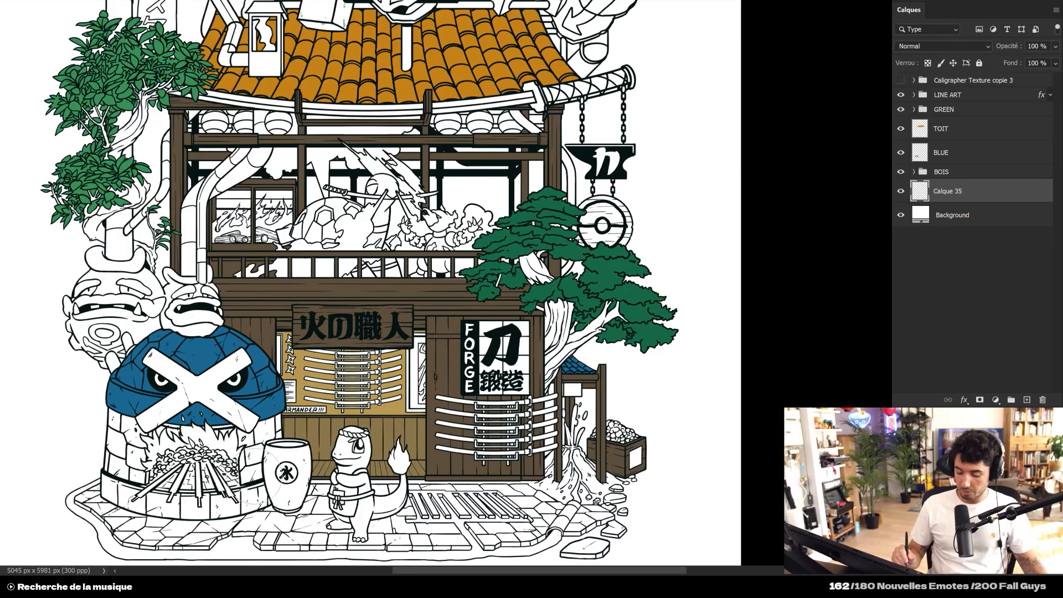
drag(179, 517, 382, 375)
key(ctrl+z)
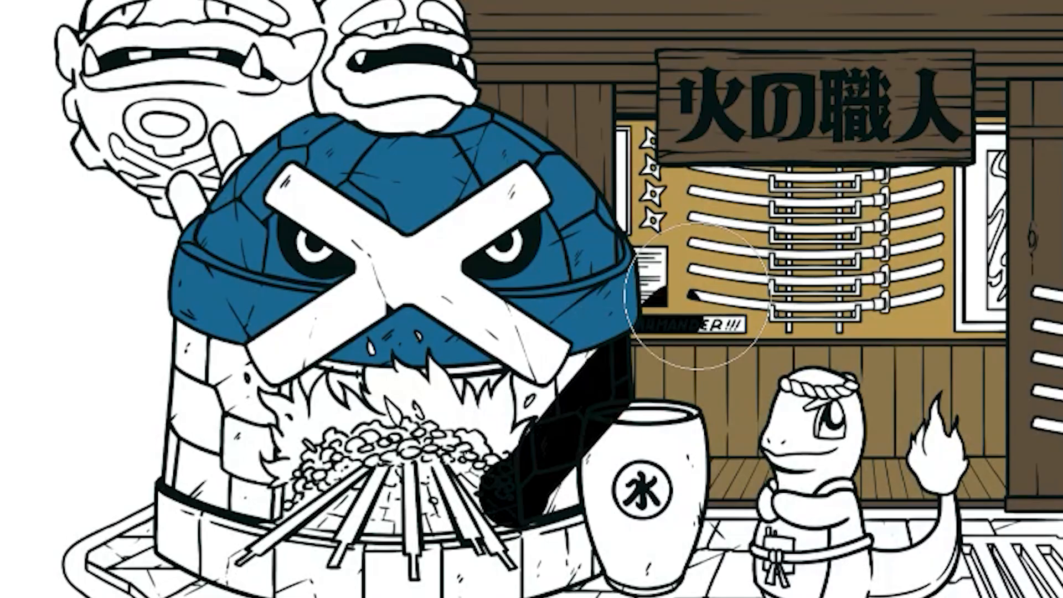
drag(275, 419, 221, 419)
drag(463, 355, 415, 268)
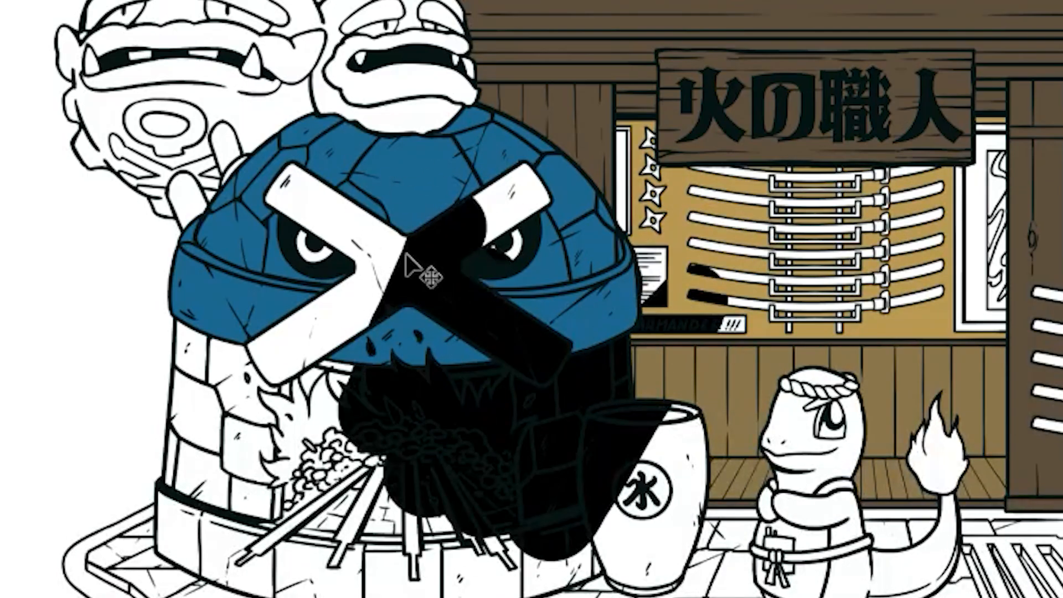
key(ctrl+z)
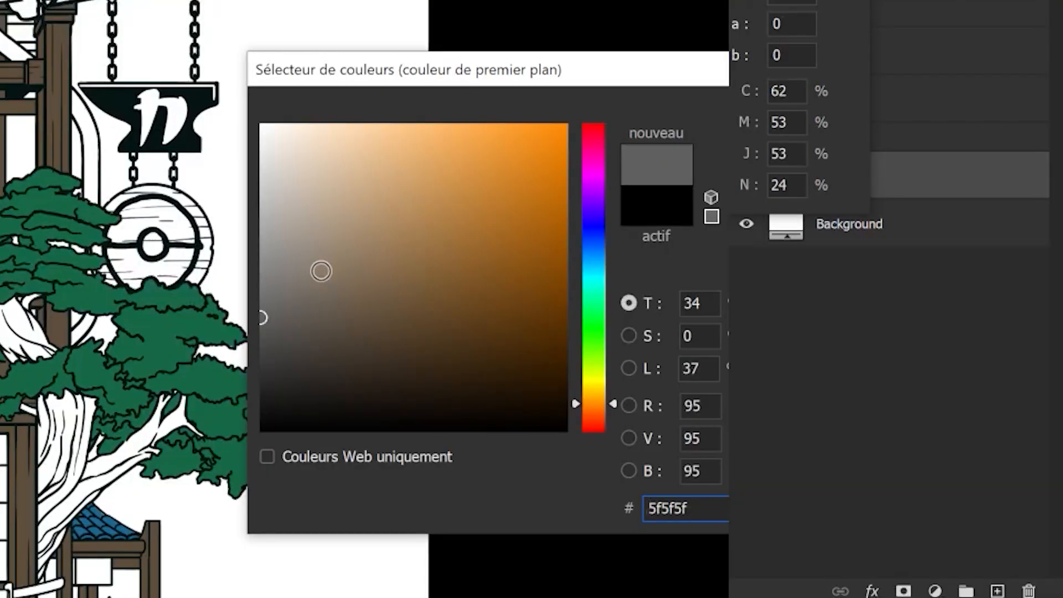
Set the foreground colour to a dark warm grey, 564f4c
drag(321, 271, 261, 284)
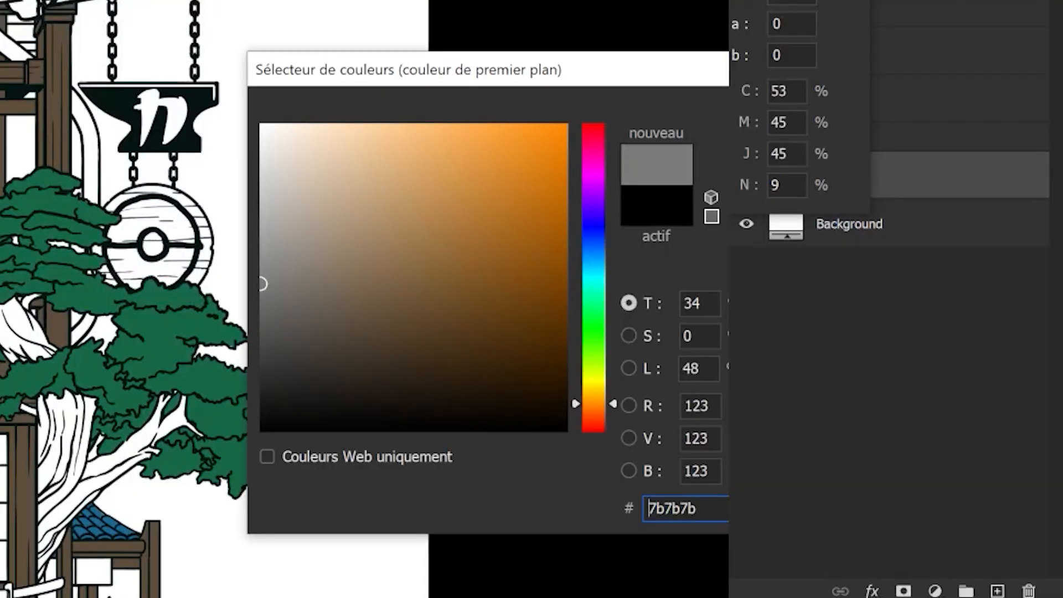
drag(471, 75, 37, 85)
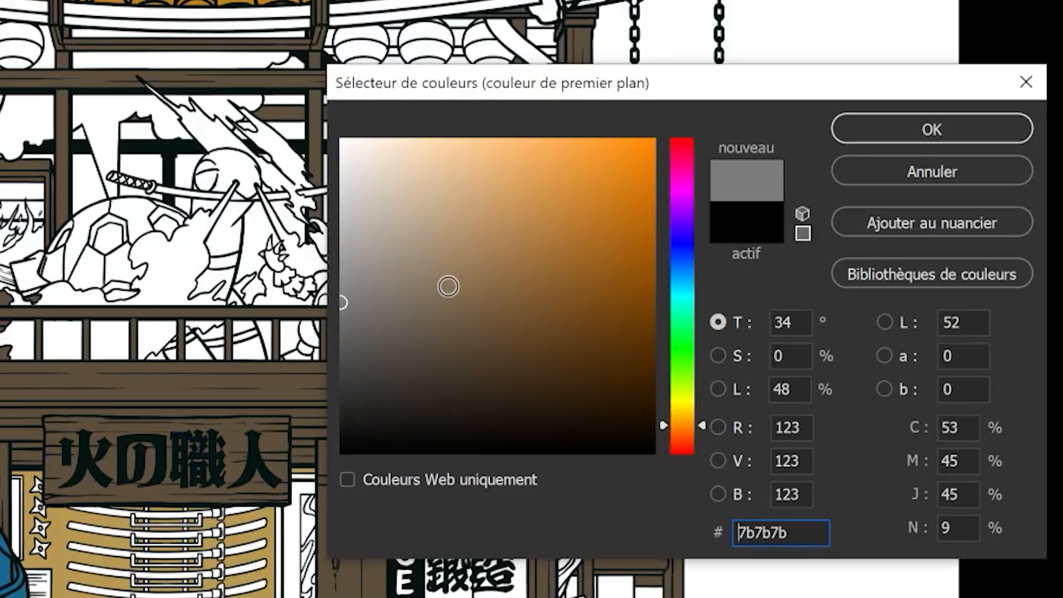
mouse_move(417, 328)
mouse_down()
mouse_move(413, 351)
mouse_move(366, 342)
mouse_move(374, 351)
mouse_move(370, 323)
mouse_move(360, 337)
mouse_up()
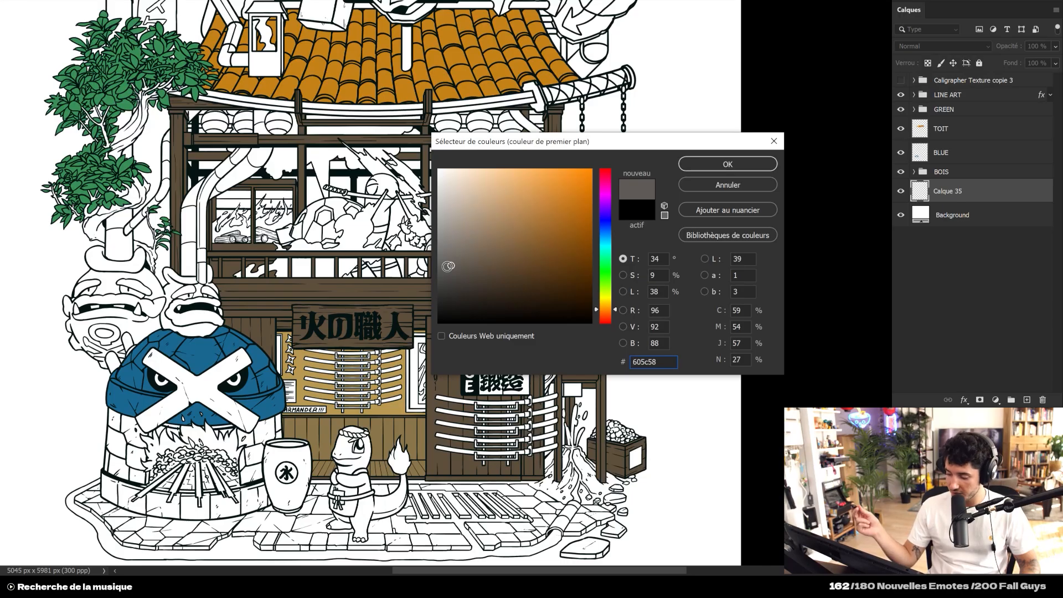
drag(606, 309, 609, 320)
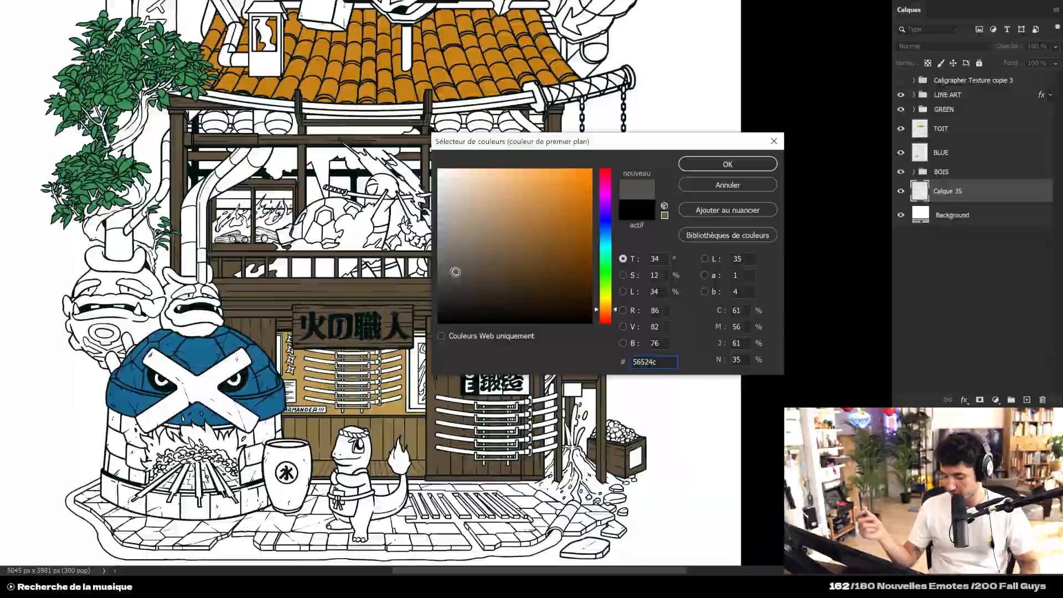
drag(690, 446, 692, 439)
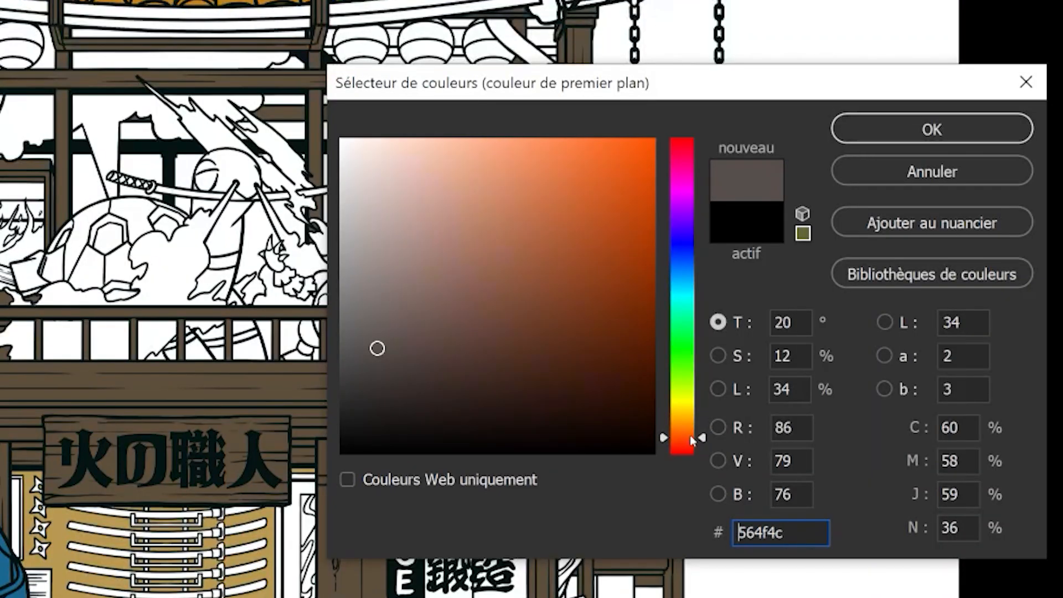
click(962, 131)
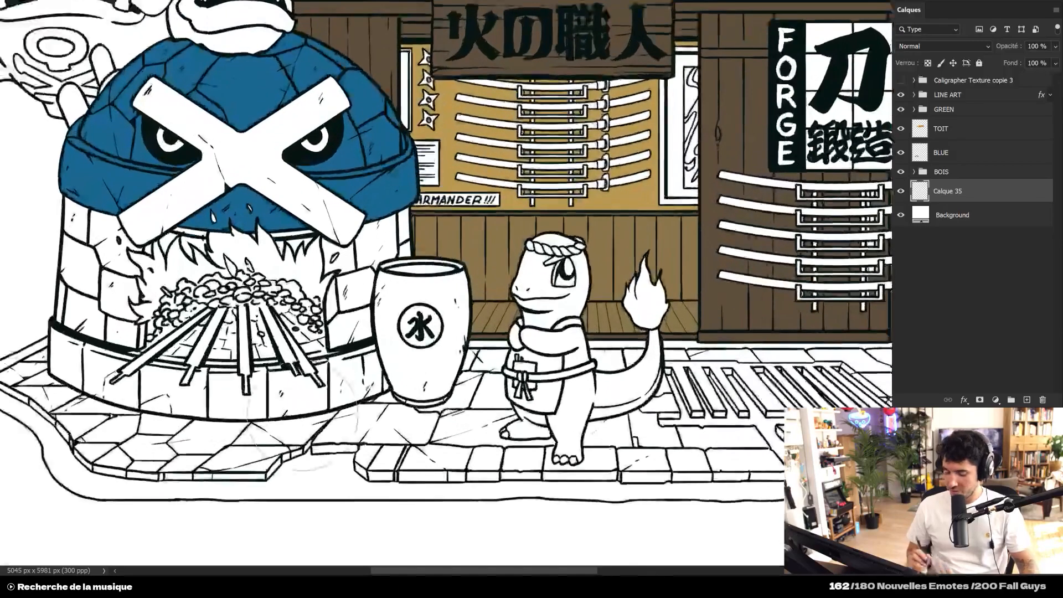
Select the paving stones around the furnace, barrel and Charmander from the line art and fill them dark warm grey on layer Calque 35
scroll(285, 310, up, 4)
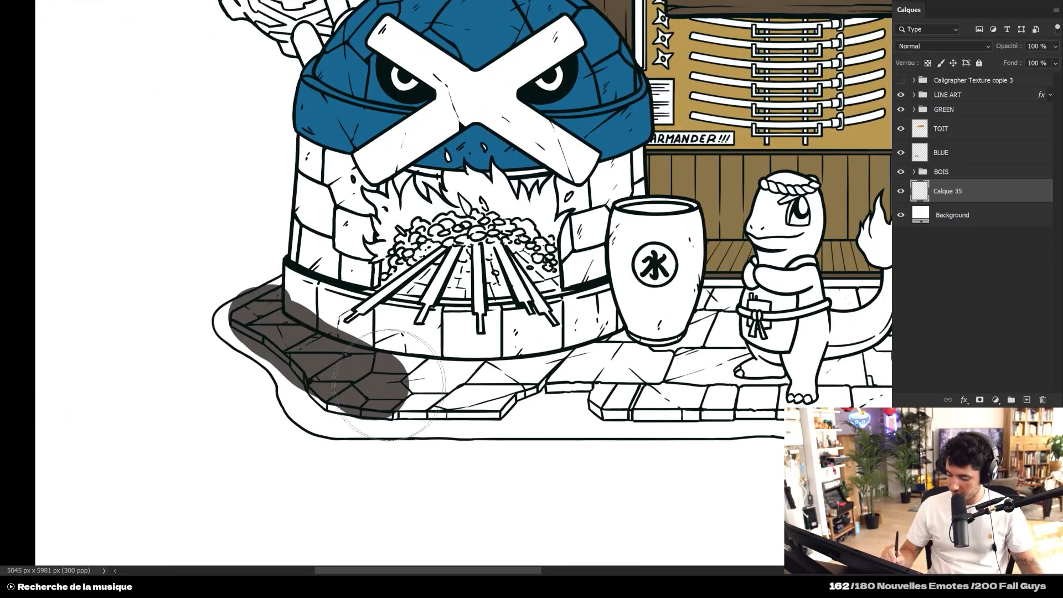
key(ctrl+z)
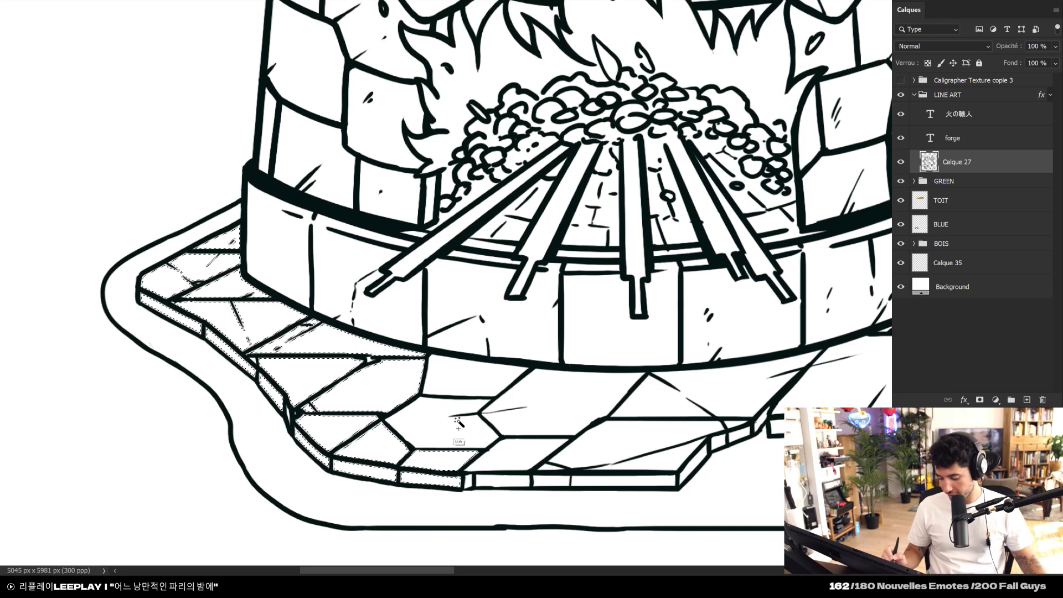
shift+click(551, 480)
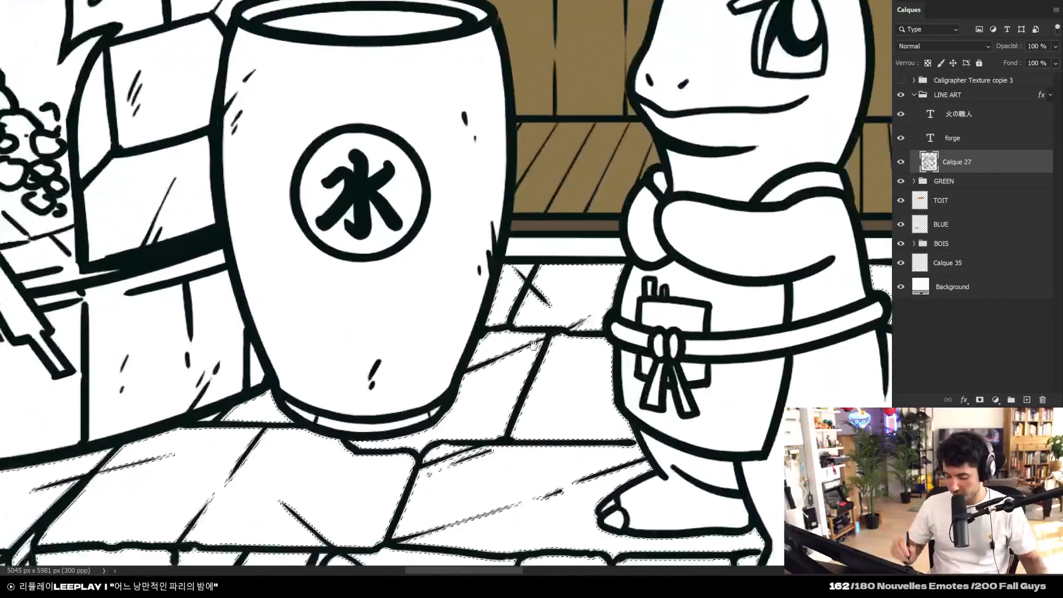
drag(215, 408, 390, 344)
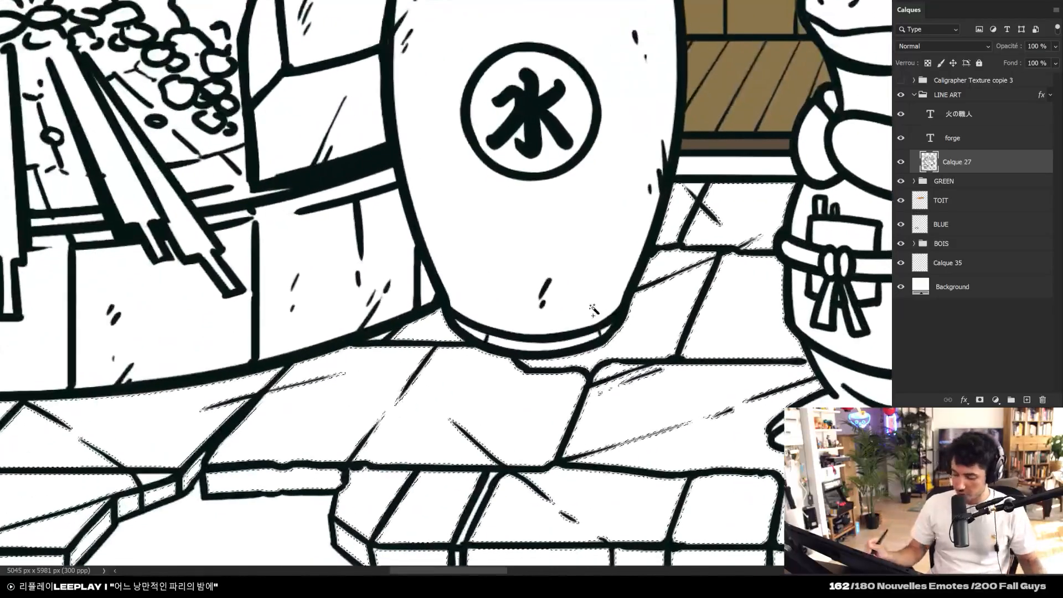
drag(367, 477, 627, 342)
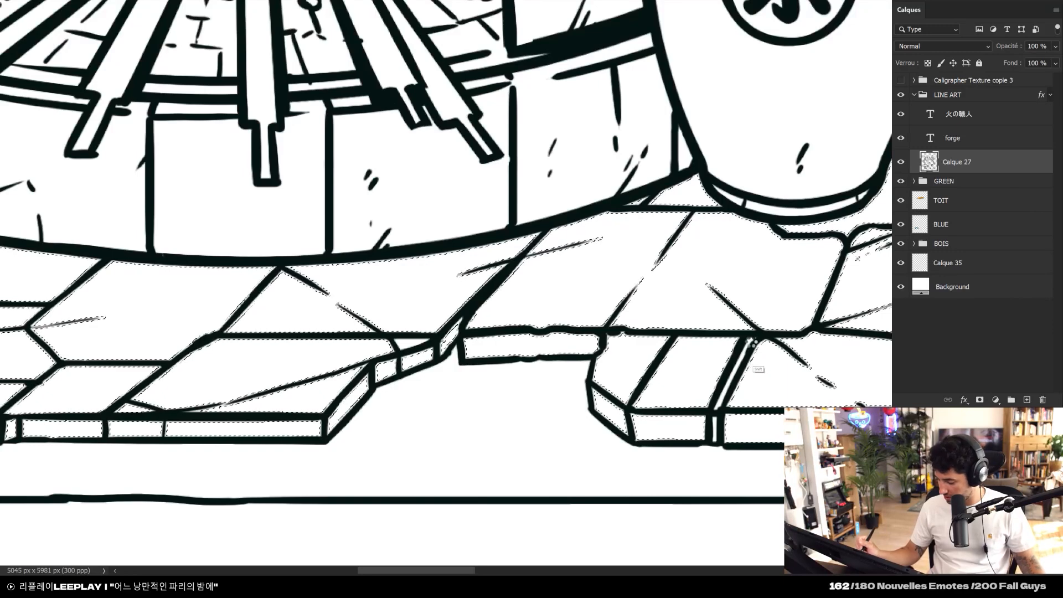
shift+click(714, 431)
key(ctrl+z)
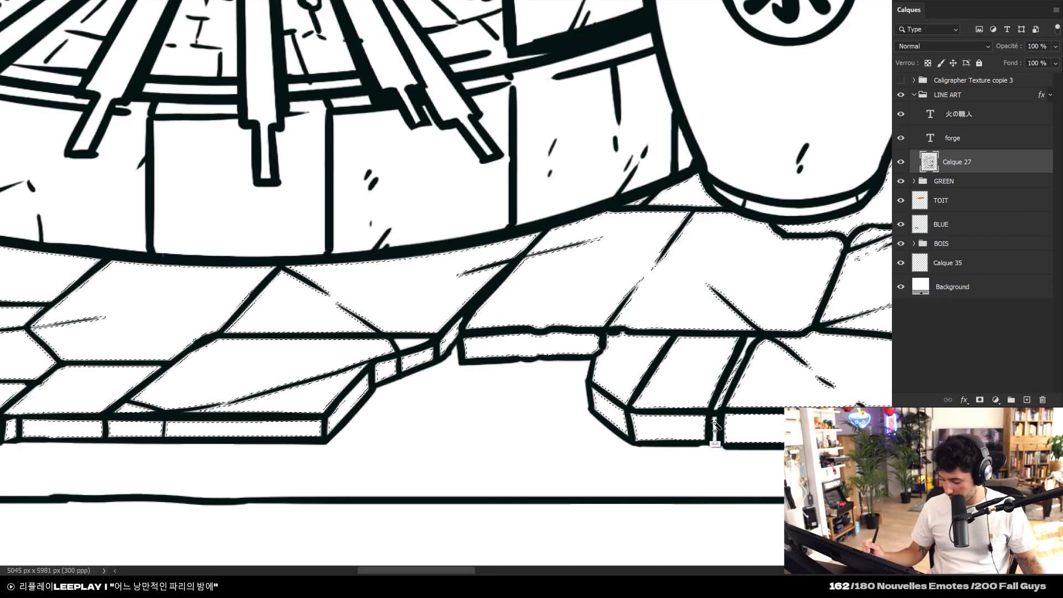
drag(451, 480, 686, 446)
drag(504, 437, 686, 446)
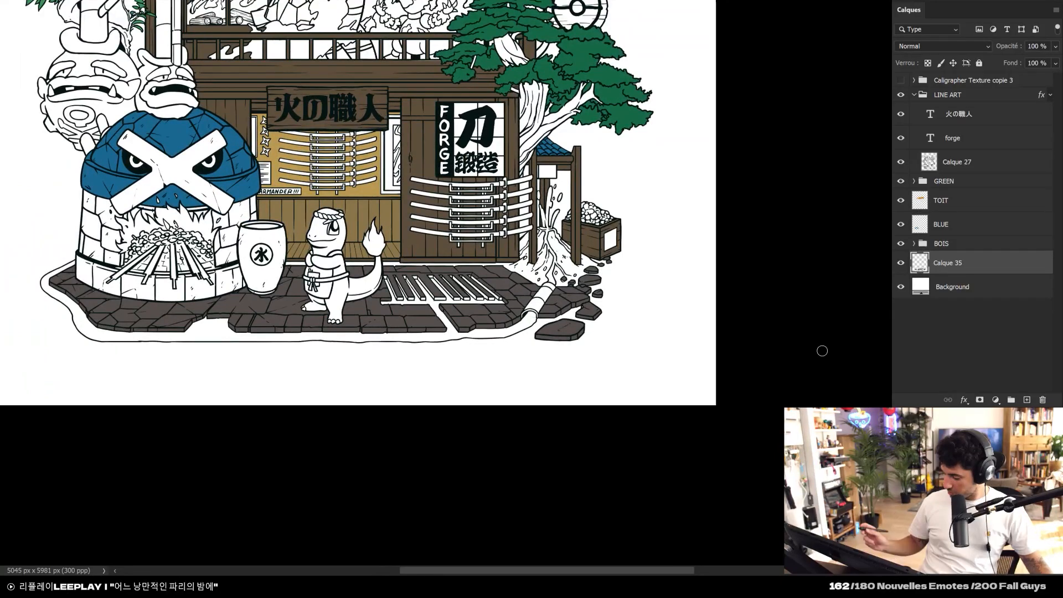
Add a new layer clipped to the grey paving layer, and make line art layer Calque 27 active again
key(ctrl+shift+n)
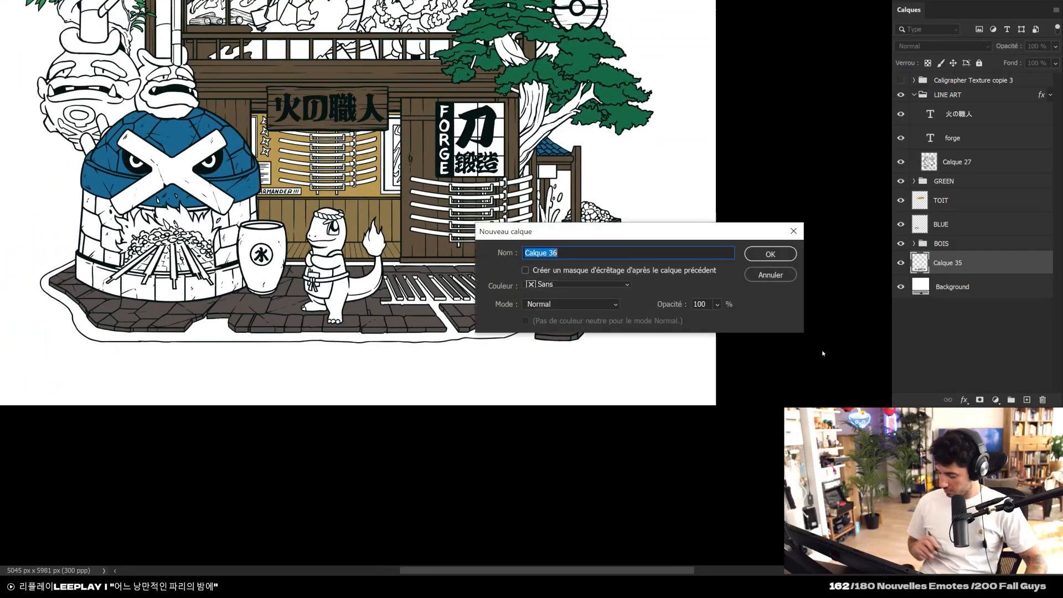
key(Return)
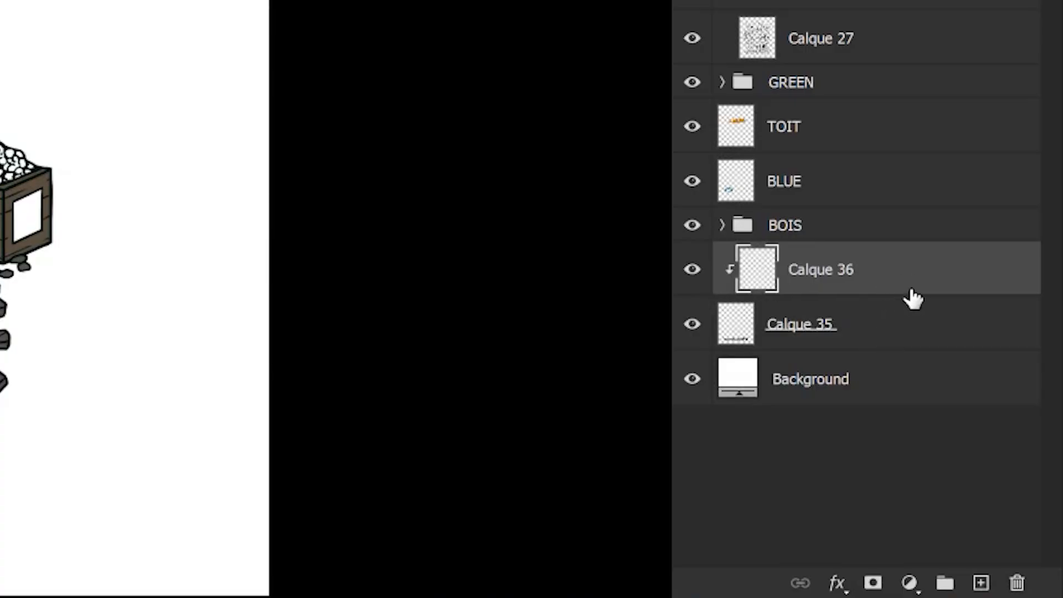
click(885, 52)
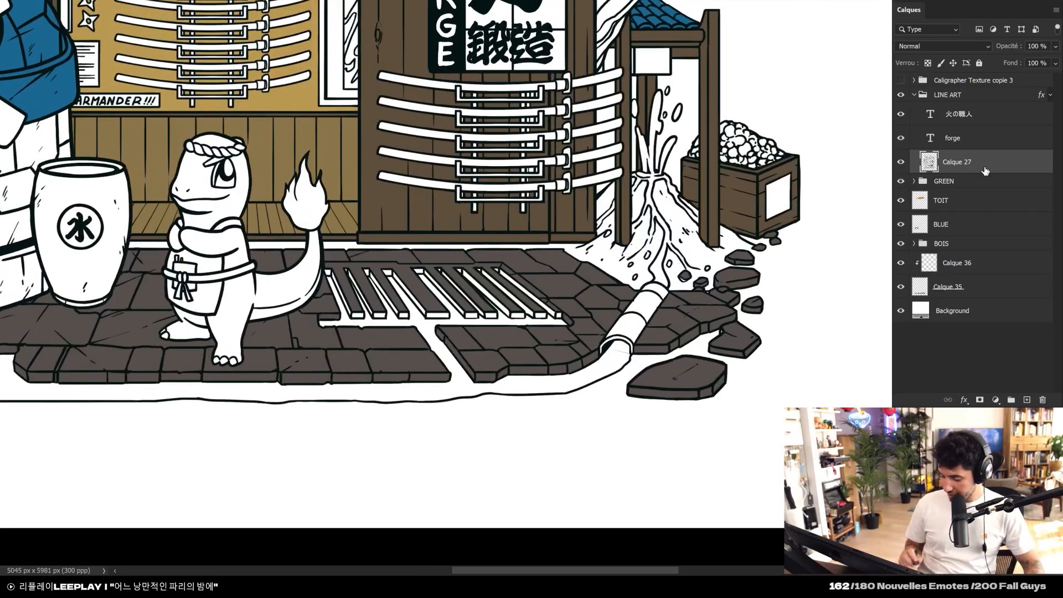
Select scattered individual paving slabs in front of the furnace and around the water barrel
drag(409, 388, 835, 375)
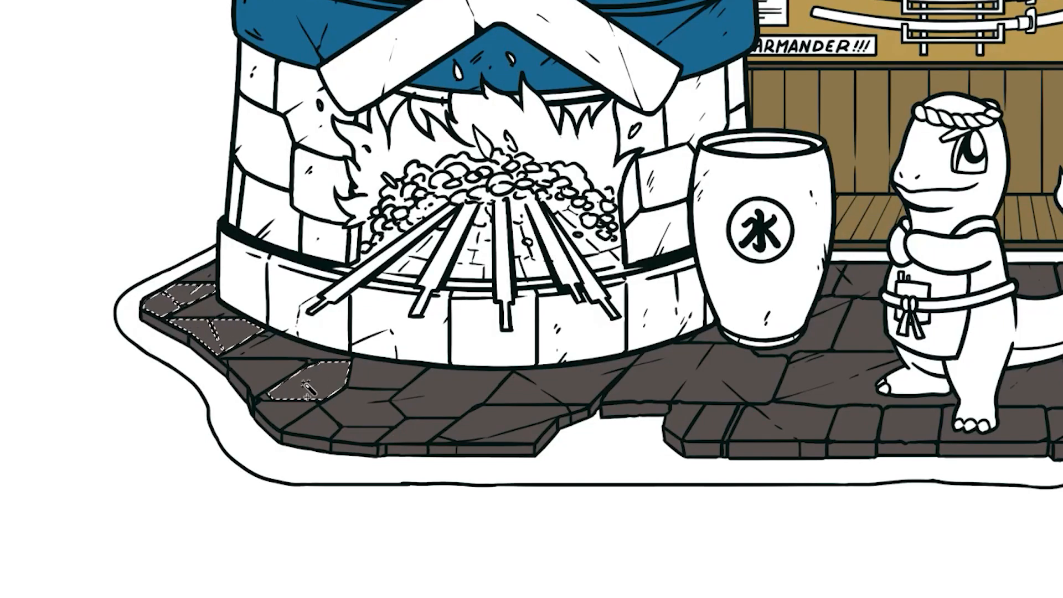
shift+click(455, 395)
shift+click(365, 435)
shift+click(357, 449)
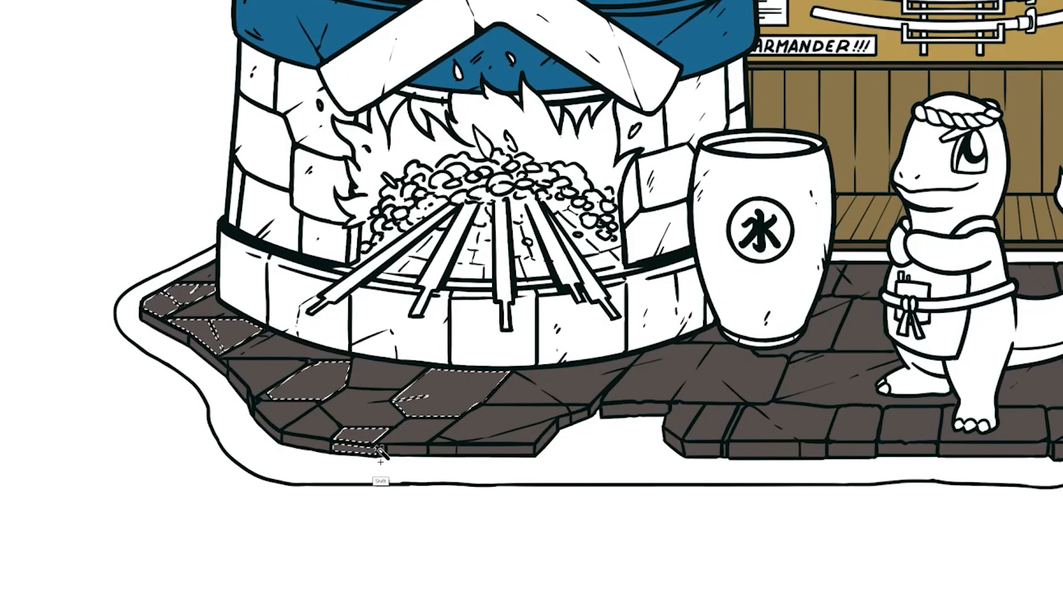
shift+click(512, 434)
shift+click(706, 376)
shift+click(875, 326)
shift+click(833, 282)
Add scattered slabs around Charmander to the selection and colour all selected slabs a lighter warm grey on Calque 36
drag(961, 465, 709, 435)
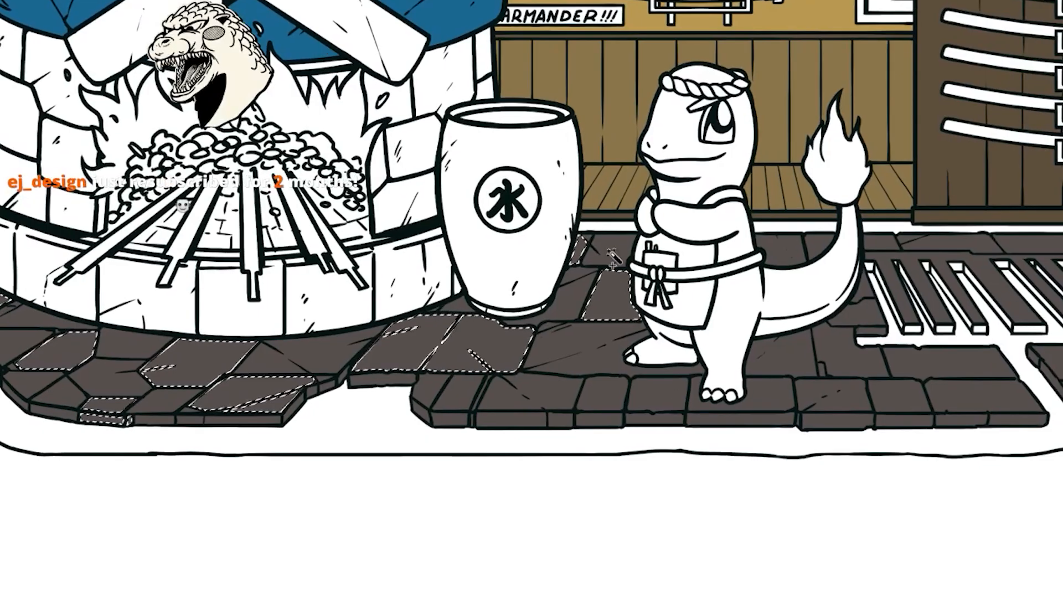
shift+click(668, 419)
shift+click(666, 397)
shift+click(850, 346)
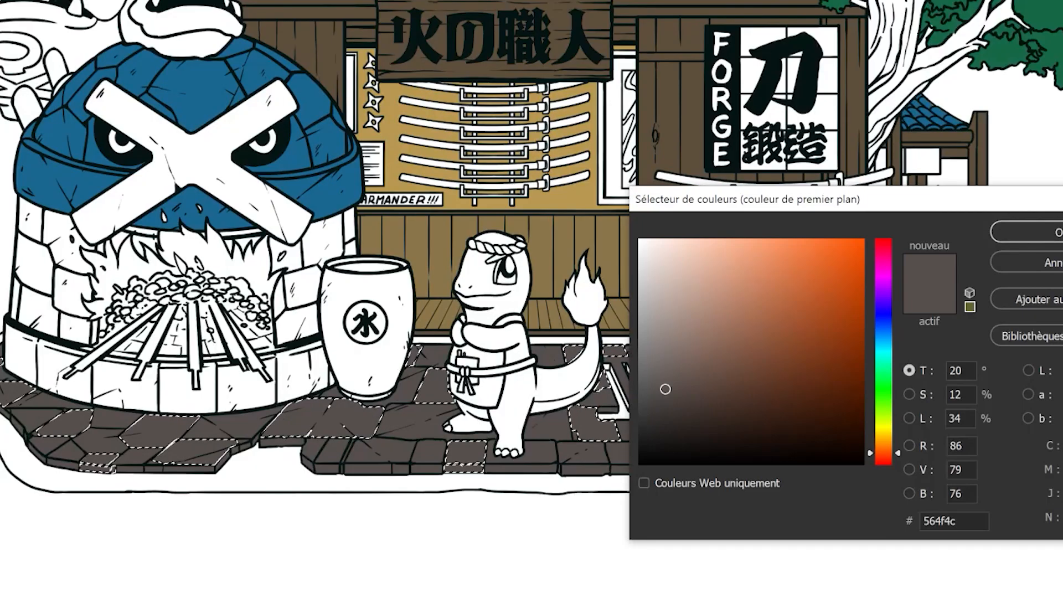
click(665, 362)
scroll(378, 296, up, 3)
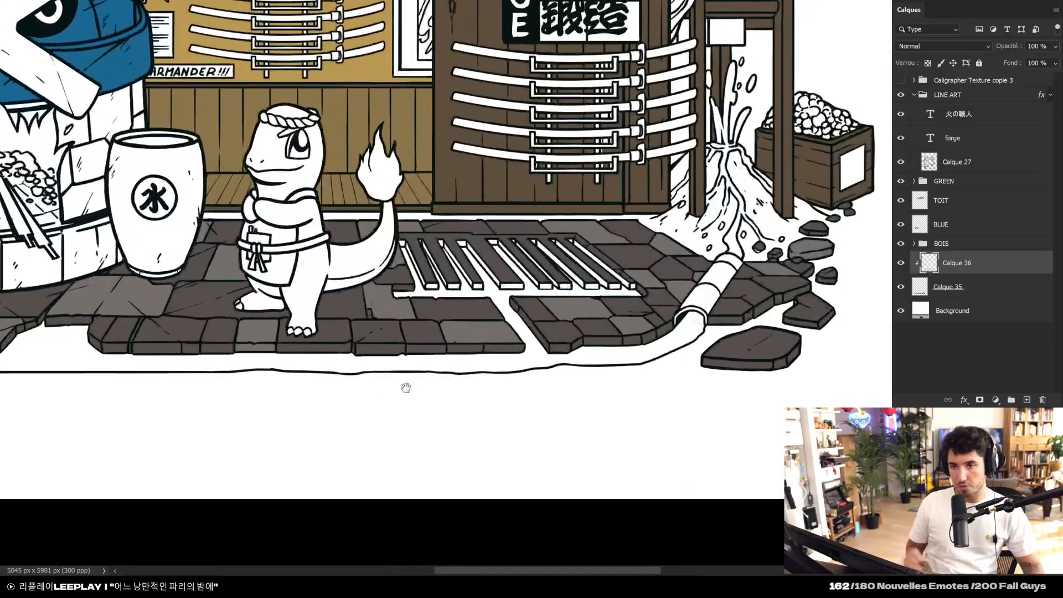
Group paving layers Calque 35, 36 and 37 and name the group STONES
drag(406, 387, 689, 380)
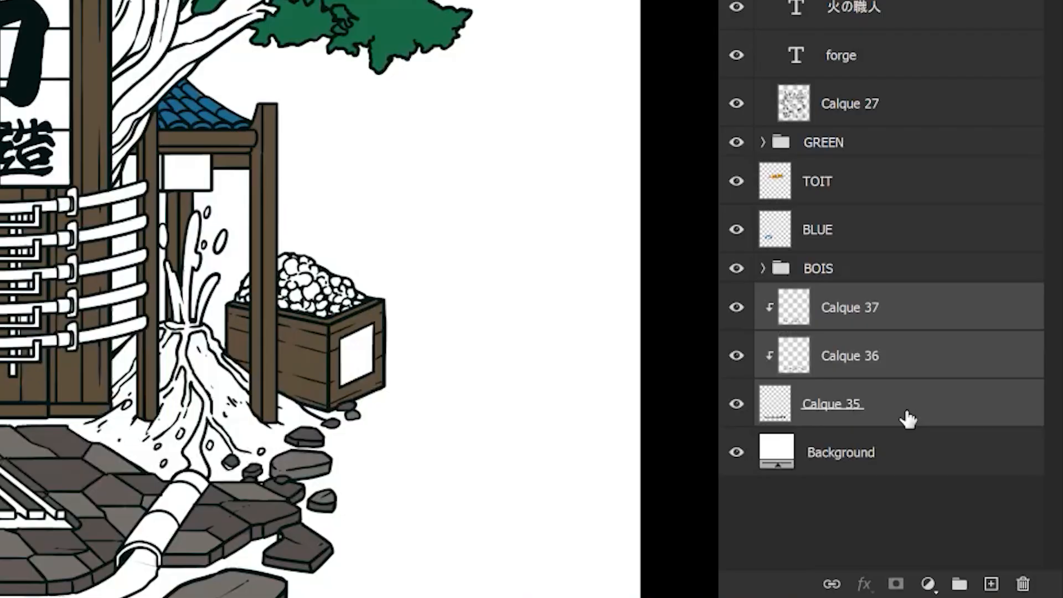
key(ctrl+g)
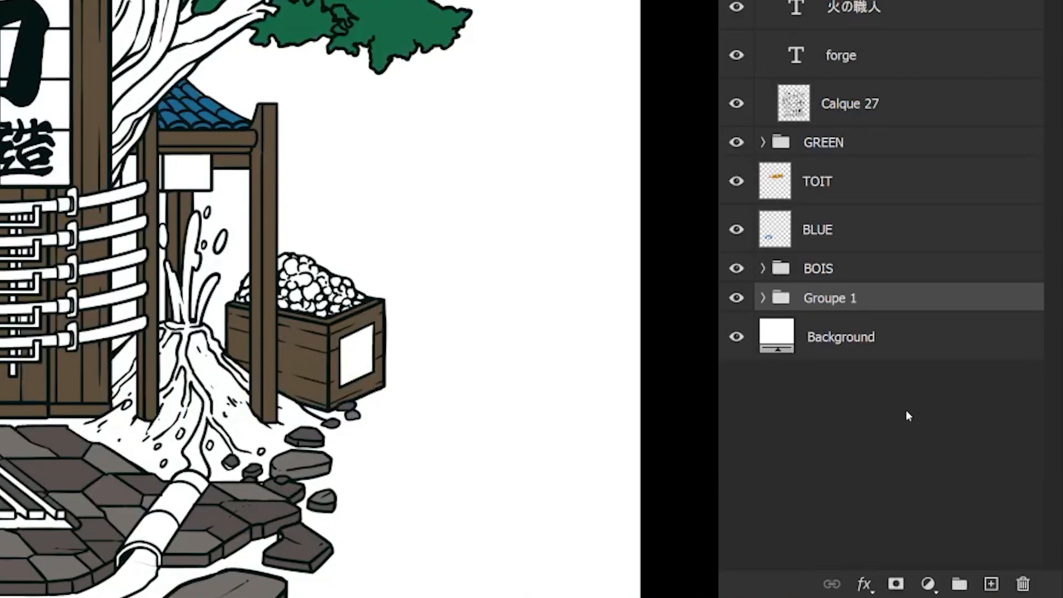
double_click(813, 298)
text(S)
Add a Hue/Saturation adjustment clipped to the STONES group and slightly raise its lightness to brighten the paving
click(928, 583)
click(796, 361)
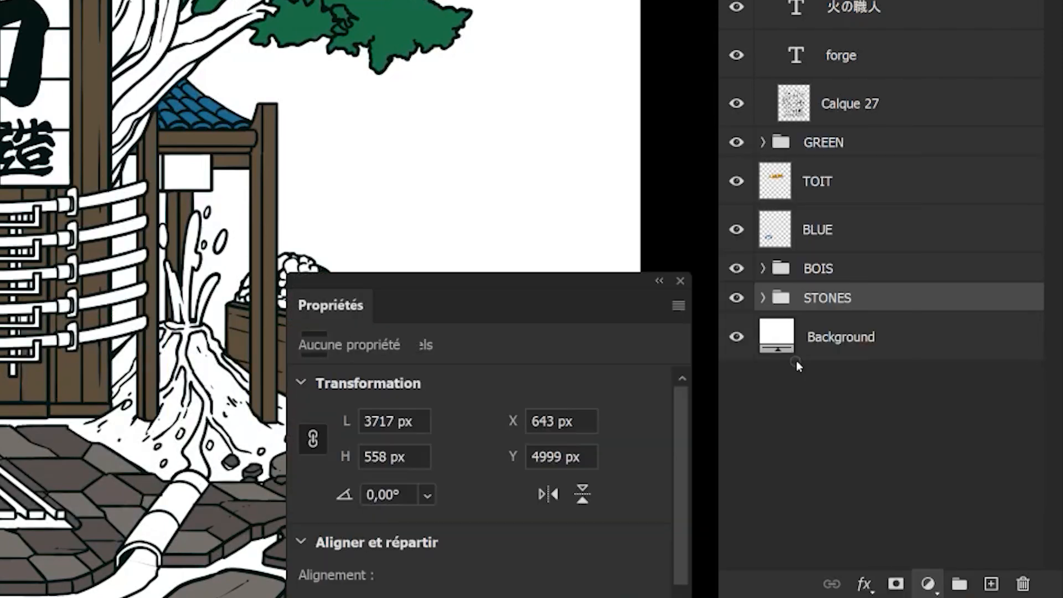
alt+click(926, 345)
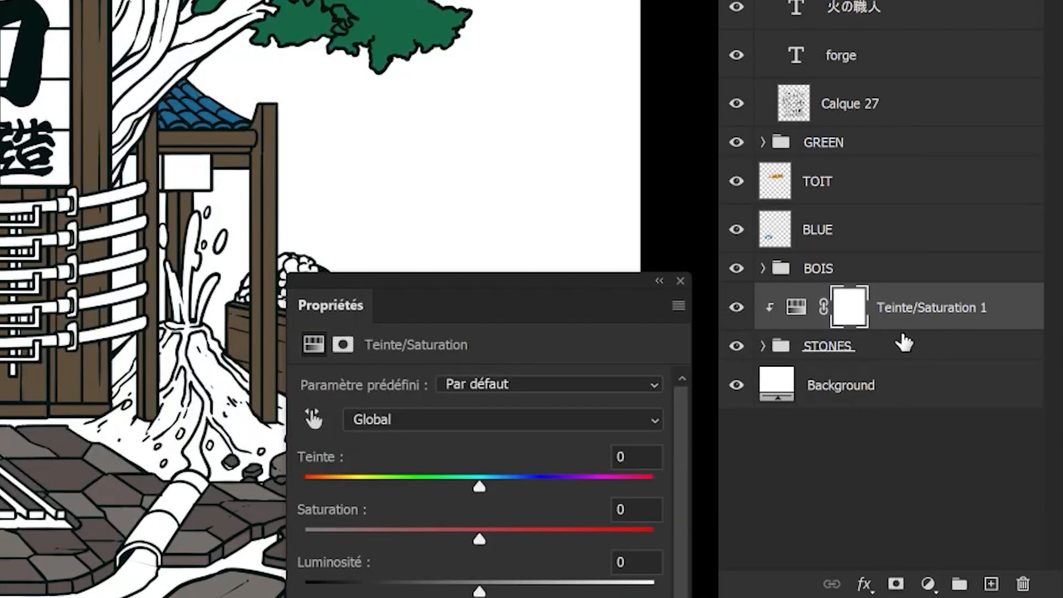
drag(332, 313, 271, 17)
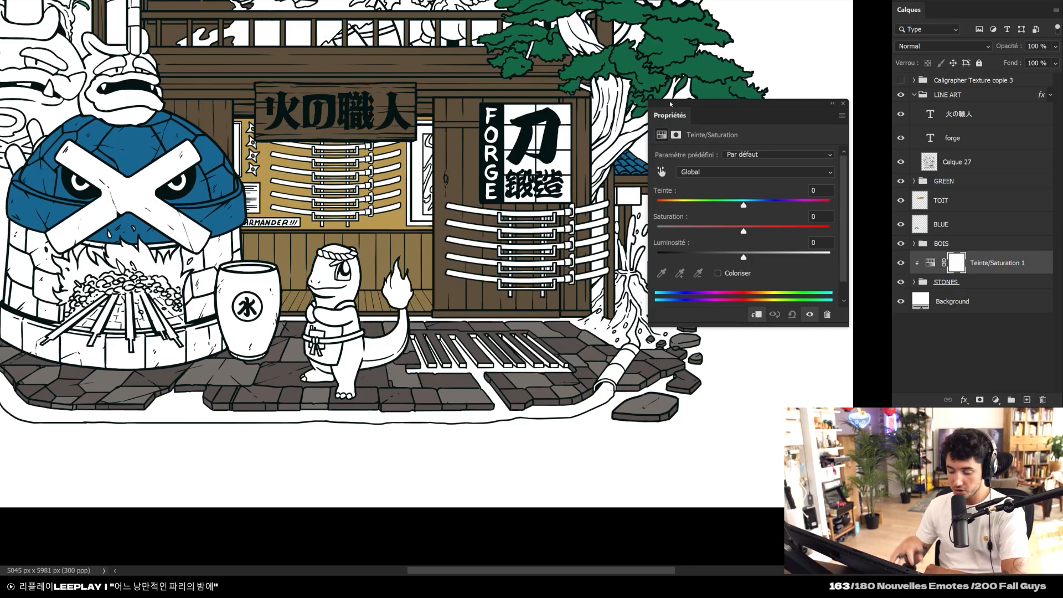
drag(743, 257, 756, 259)
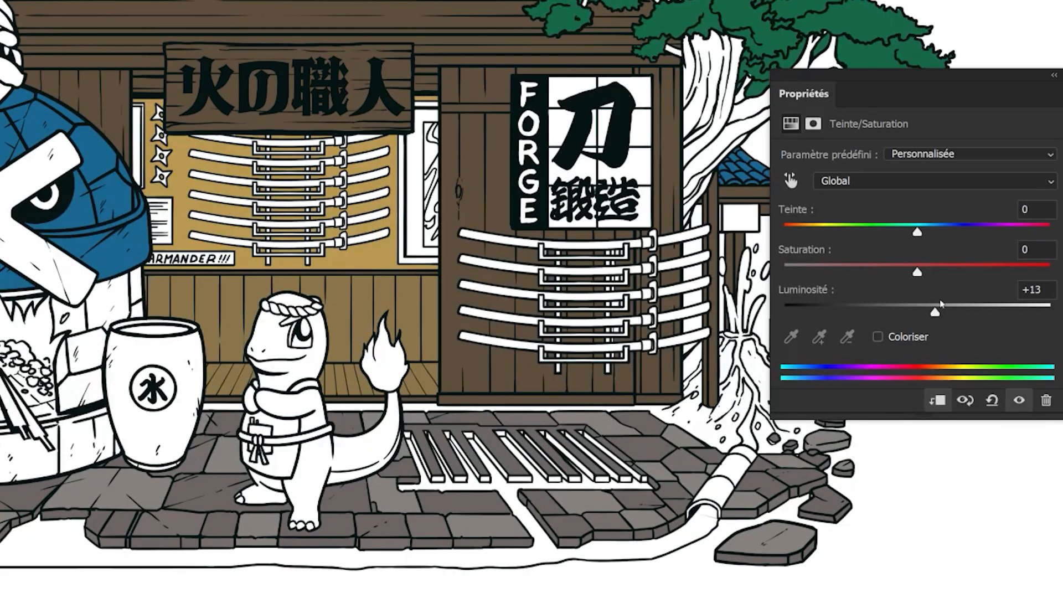
drag(931, 316, 925, 316)
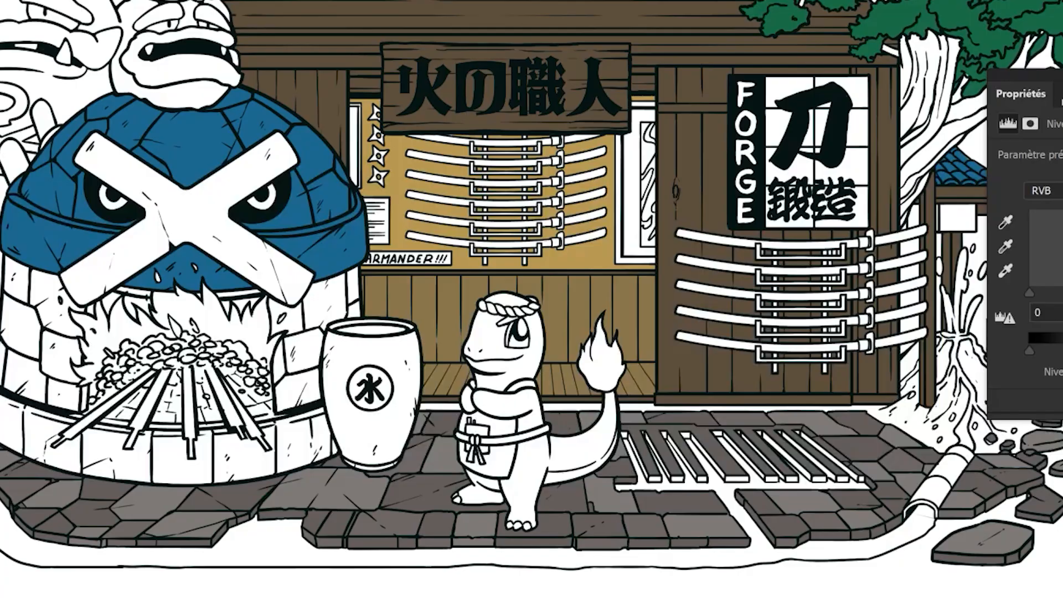
Raise the black input level of the paving's Levels adjustment slightly, and rename the resulting stone group STONES
drag(885, 76, 579, 49)
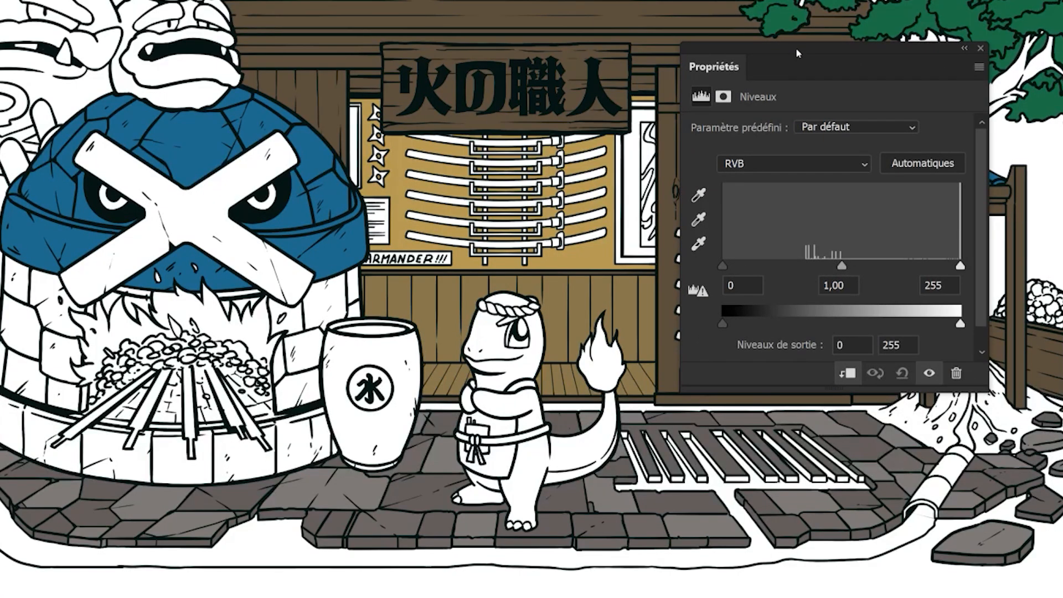
drag(722, 267, 752, 274)
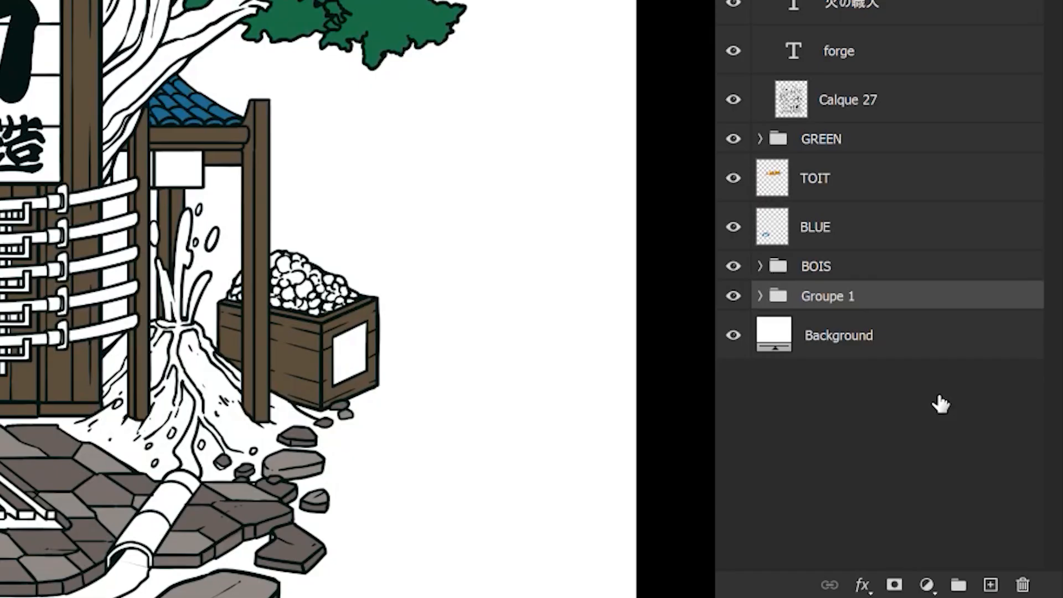
double_click(830, 296)
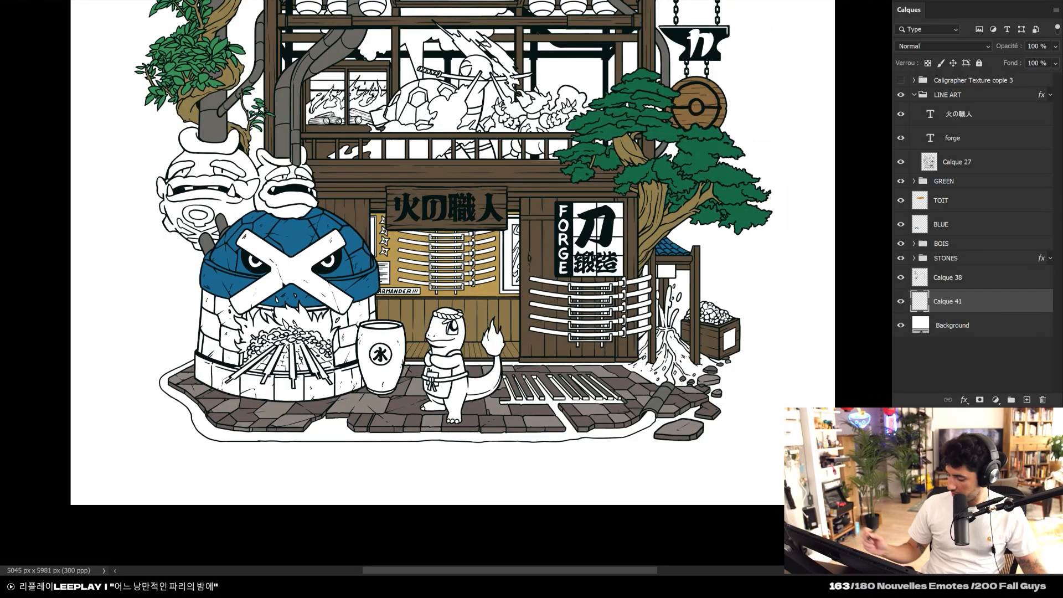
Select the lava channel, grate gaps and volcano streams from the line art and colour them bright orange on Calque 41
click(972, 163)
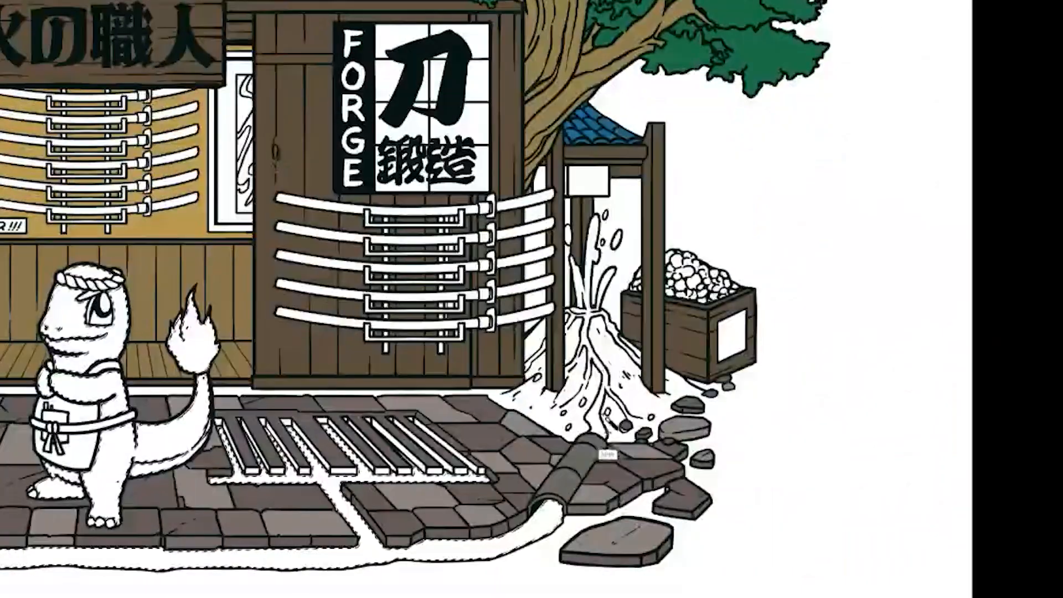
shift+click(597, 425)
shift+click(571, 388)
shift+click(623, 382)
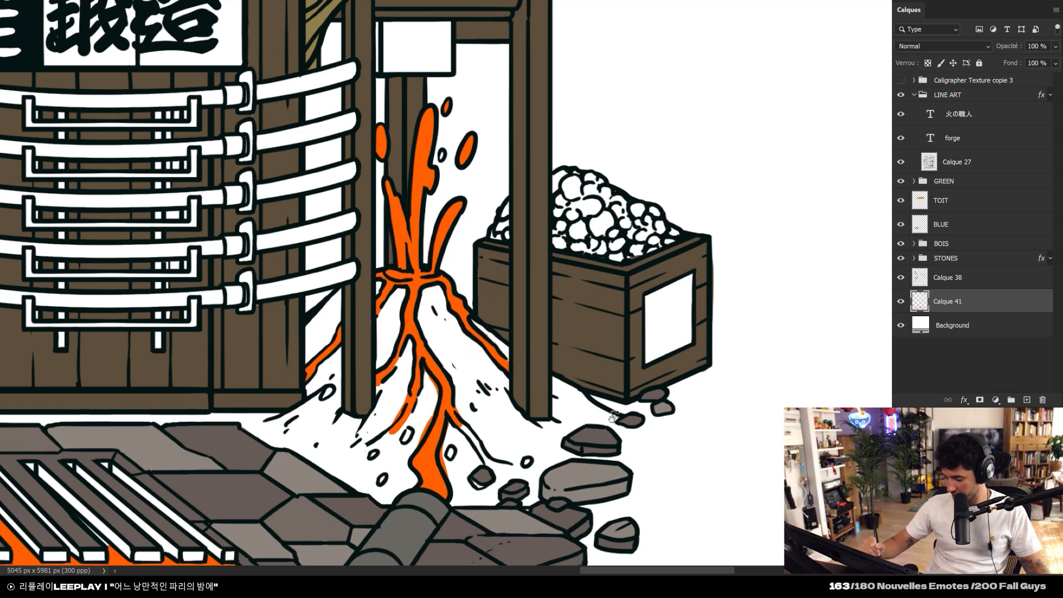
drag(612, 417, 463, 546)
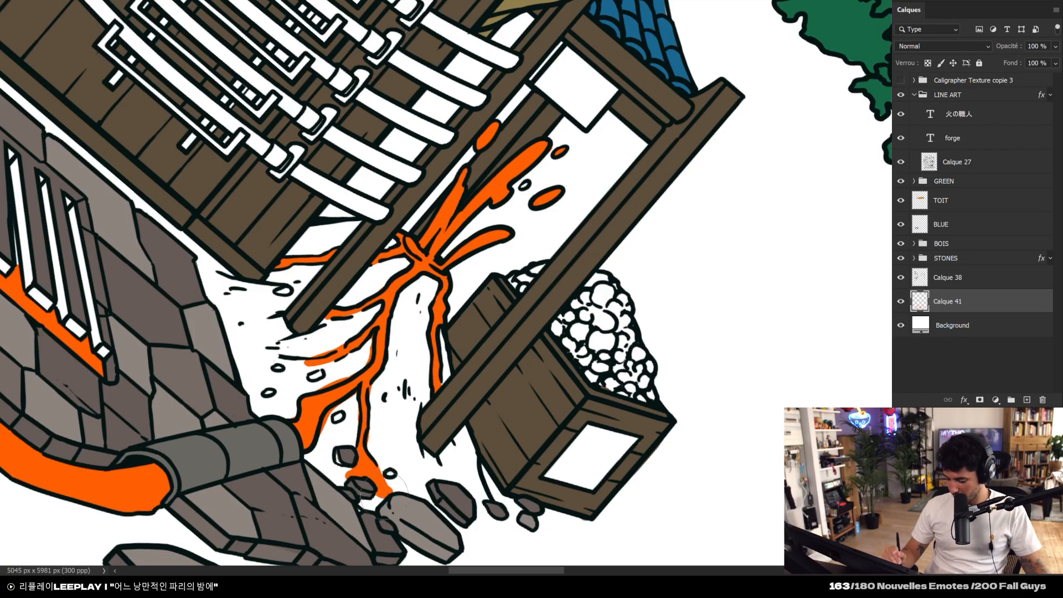
key(Escape)
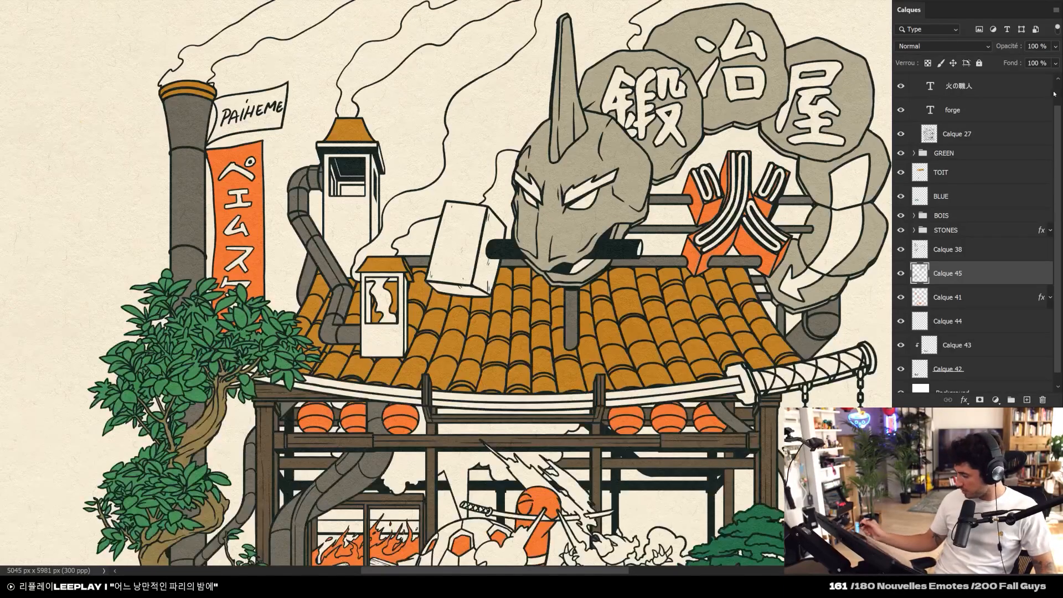
Collapse the LINE ART group and hide the Caligrapher Texture copie 3 paper texture
scroll(1058, 89, up, 1)
click(913, 94)
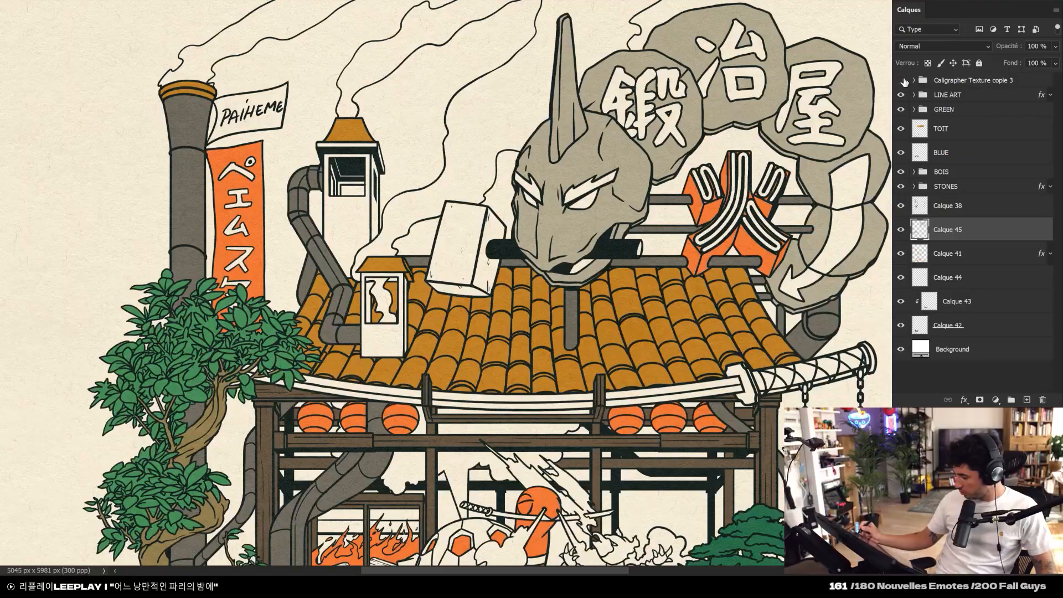
click(902, 81)
Paint the hammer head beside Onix's face in Onix's warm grey on layer Calque 45
mouse_move(510, 294)
mouse_down()
mouse_move(457, 331)
mouse_move(427, 261)
mouse_up()
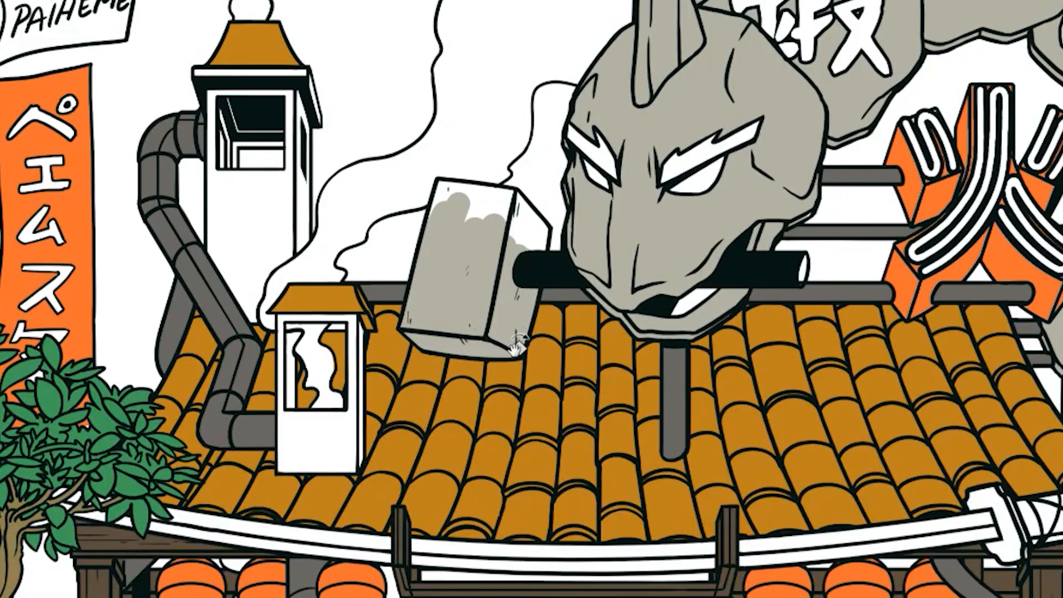
mouse_move(344, 250)
mouse_down()
mouse_move(339, 241)
mouse_move(334, 302)
mouse_move(316, 242)
mouse_up()
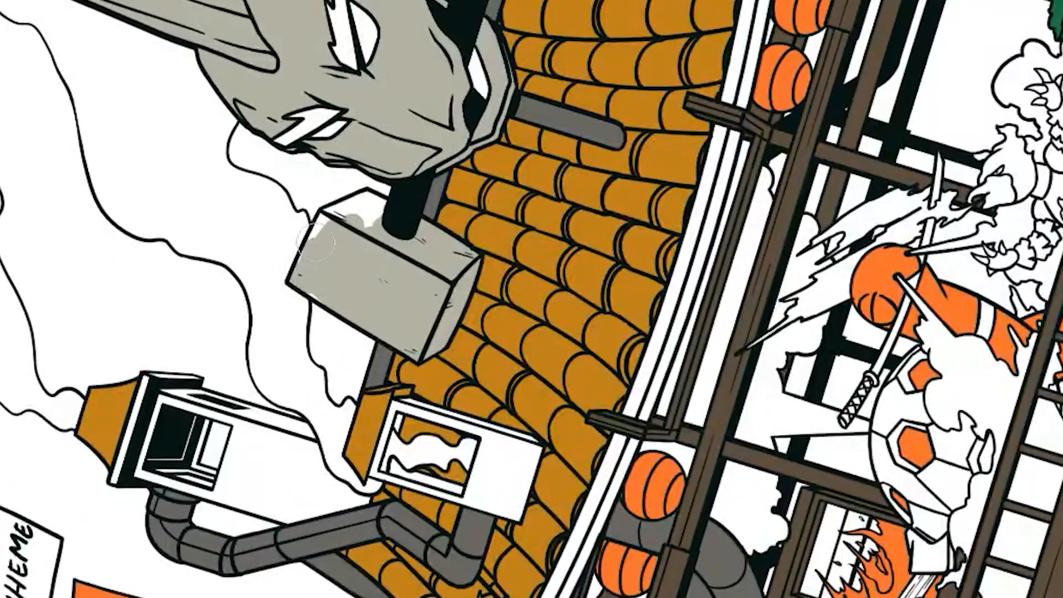